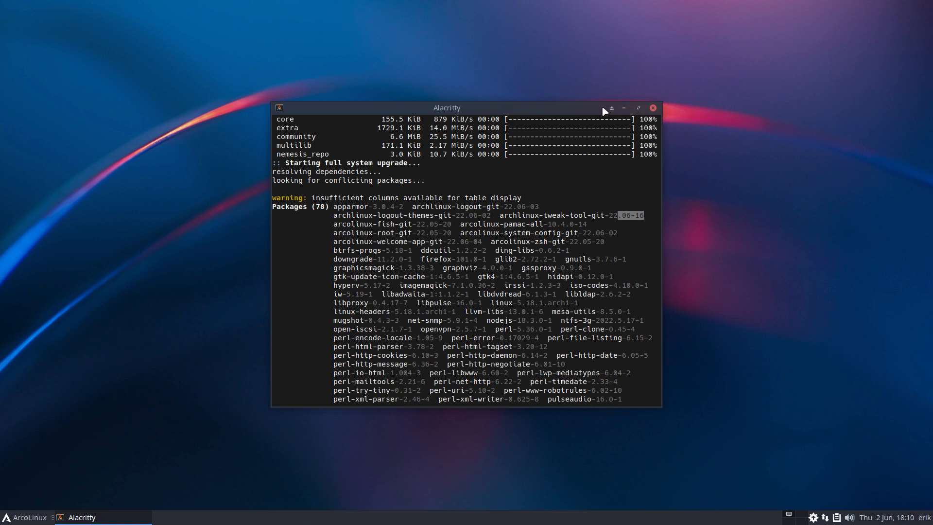
Move the terminal window running the system upgrade aside to free up desktop space
left_click(868, 33)
left_click_drag(570, 113, 715, 41)
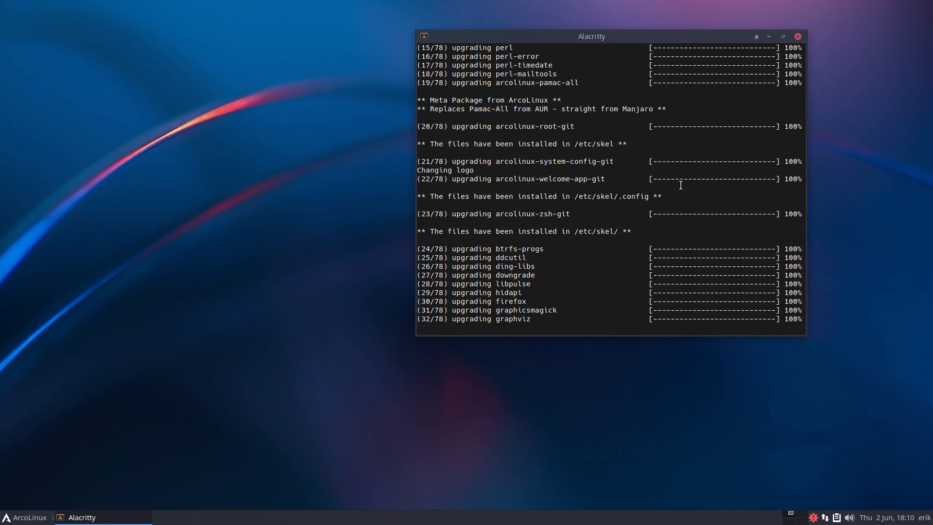
left_click(126, 317)
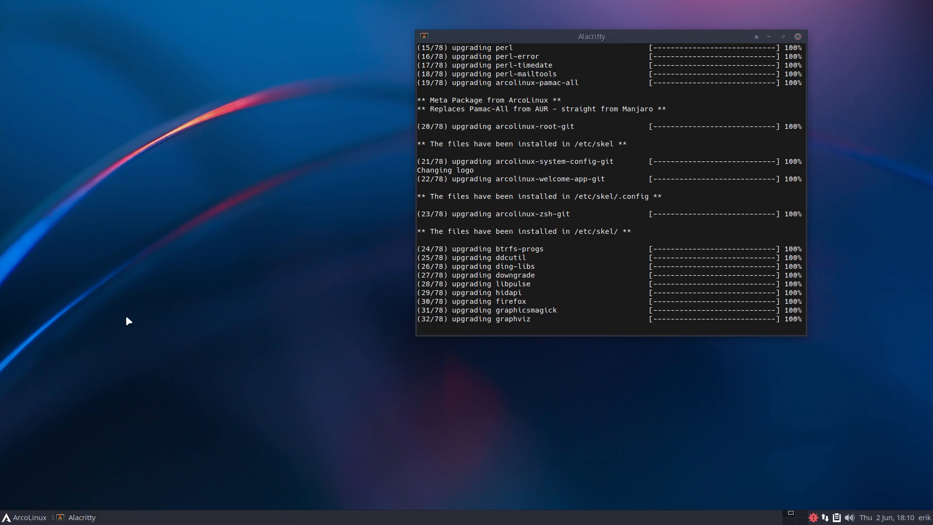
Open a second terminal and display the definition of the tolightdm alias
key("super+Return")
type("tolightd")
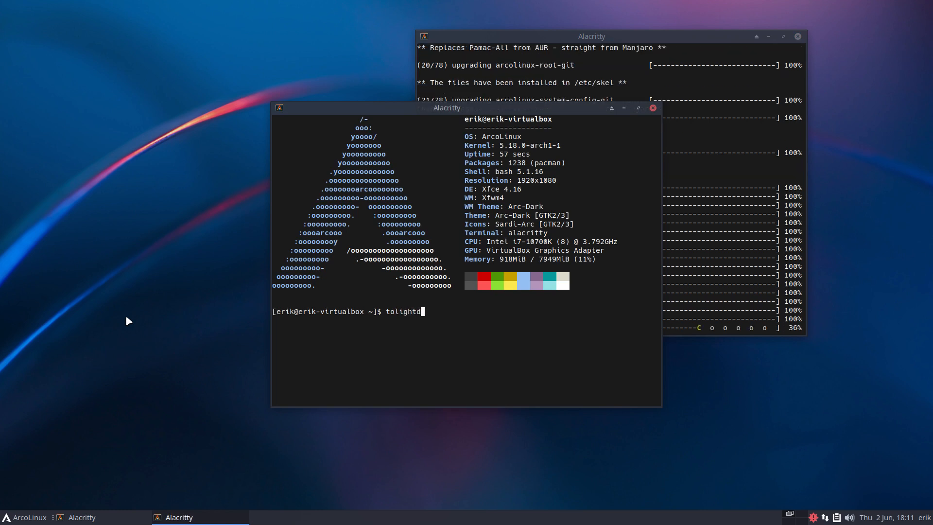
key("BackSpace")
type("dm")
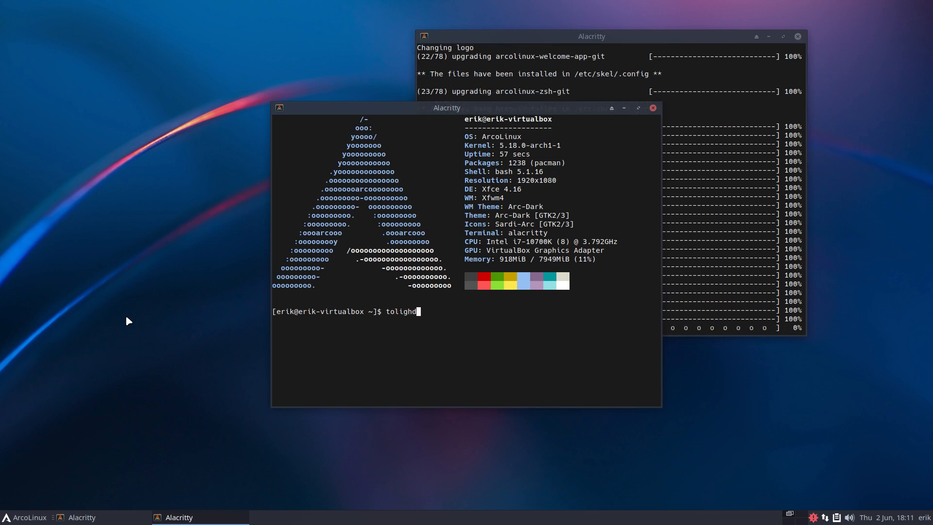
key("BackSpace")
key("BackSpace")
type("tdm")
key("BackSpace")
key("BackSpace")
key("BackSpace")
key("BackSpace")
key("BackSpace")
key("BackSpace")
key("BackSpace")
key("BackSpace")
key("BackSpace")
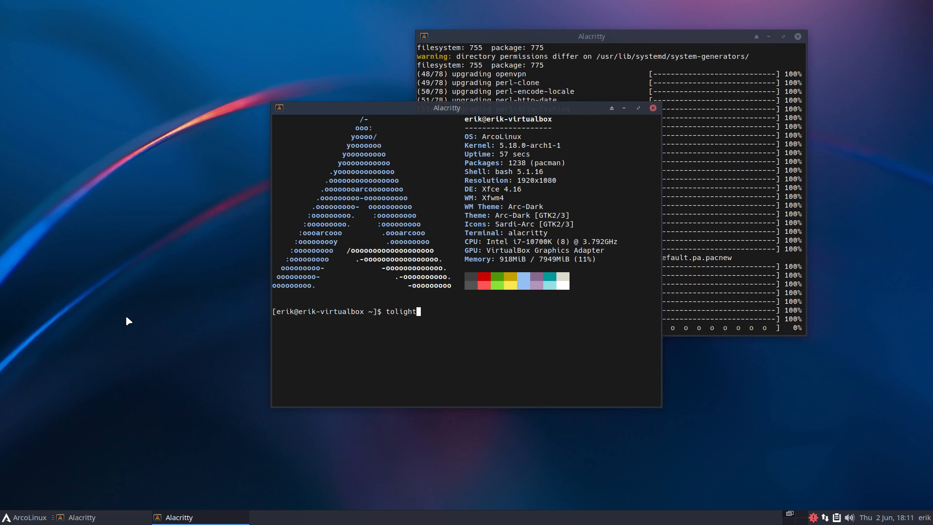
type("alias t")
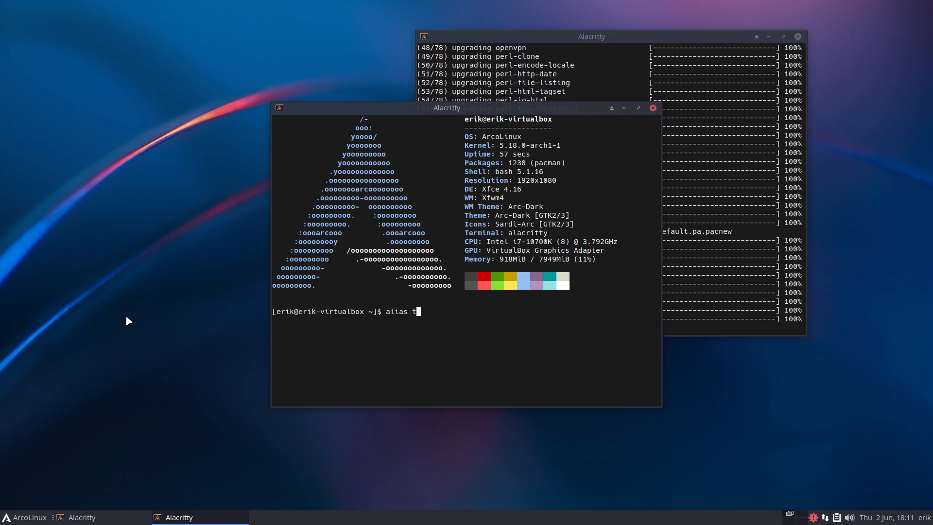
type("olightdm")
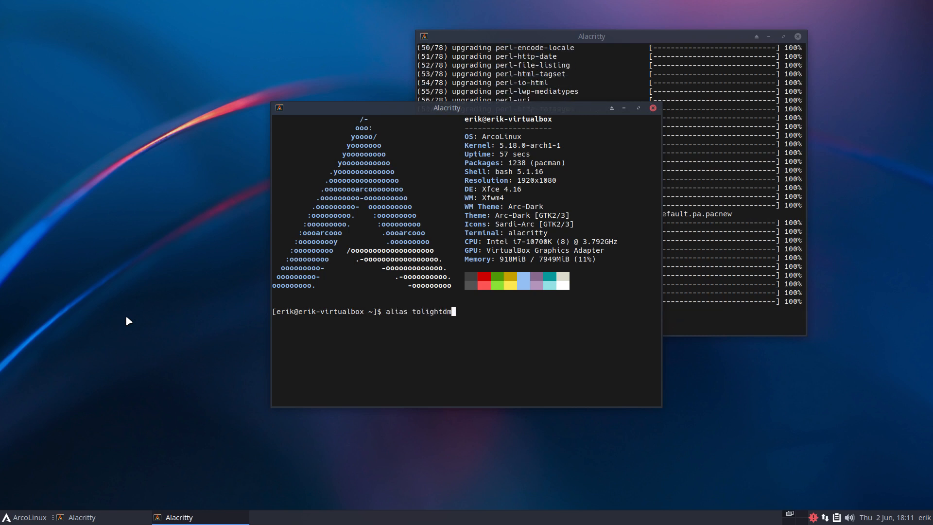
key("Return")
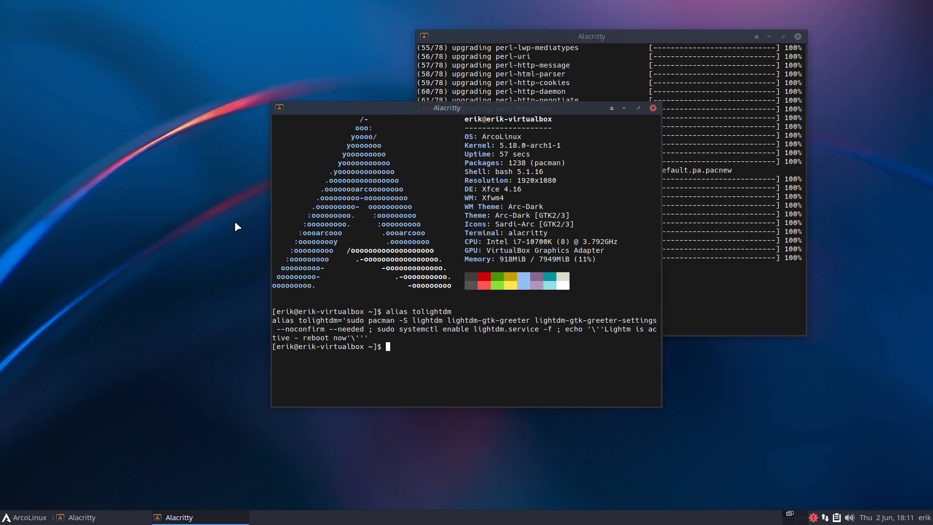
Move the second terminal clear of the upgrade window and highlight the alias's Lightdm package list and service-enabling command
left_click_drag(477, 109, 216, 134)
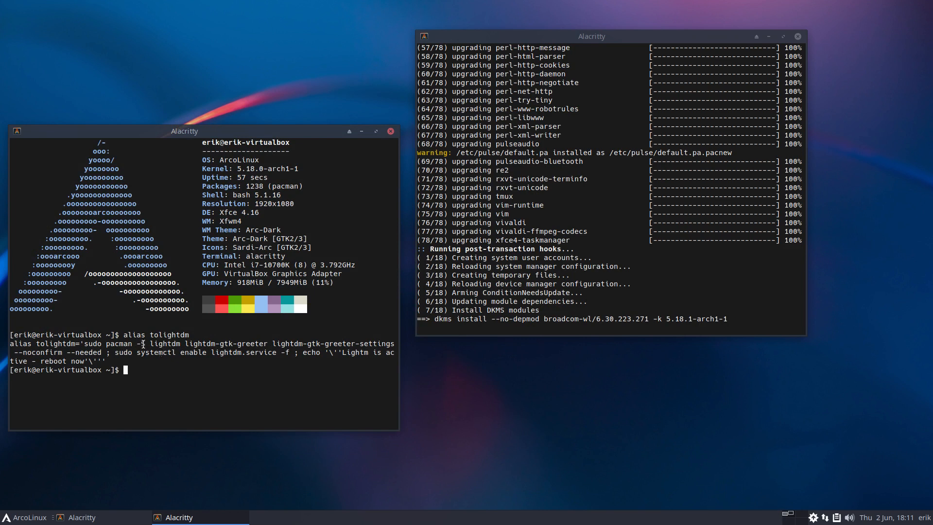
left_click_drag(141, 344, 355, 343)
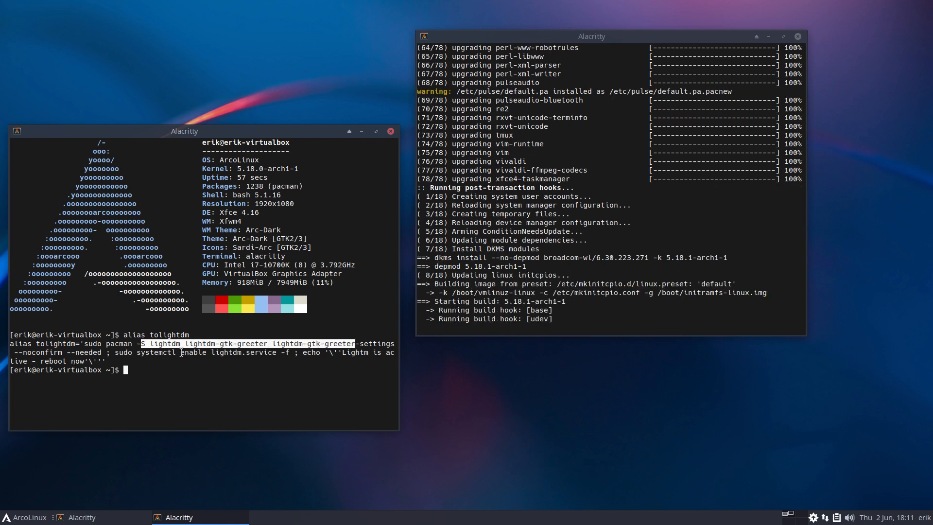
left_click_drag(182, 352, 268, 353)
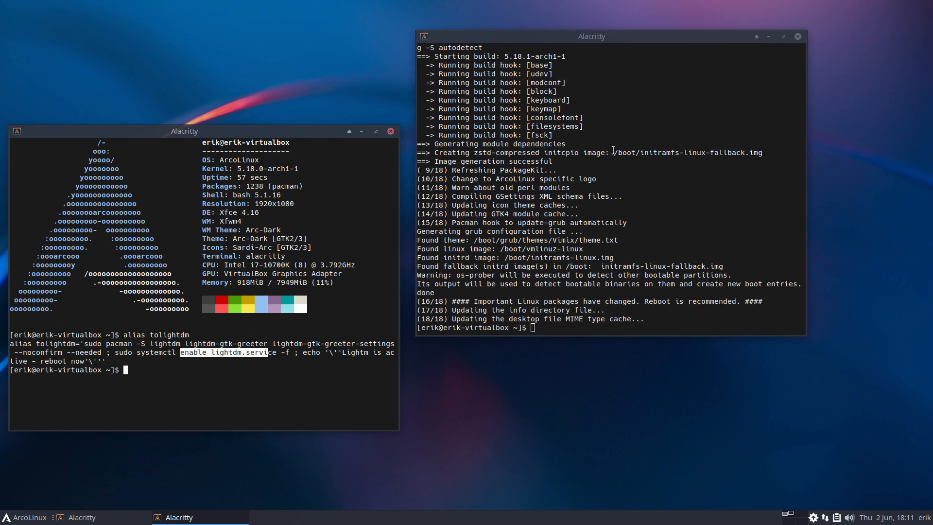
Close the alias terminal and launch archlinux-tweak-tool from the remaining terminal, entering the account password to authenticate
left_click(390, 131)
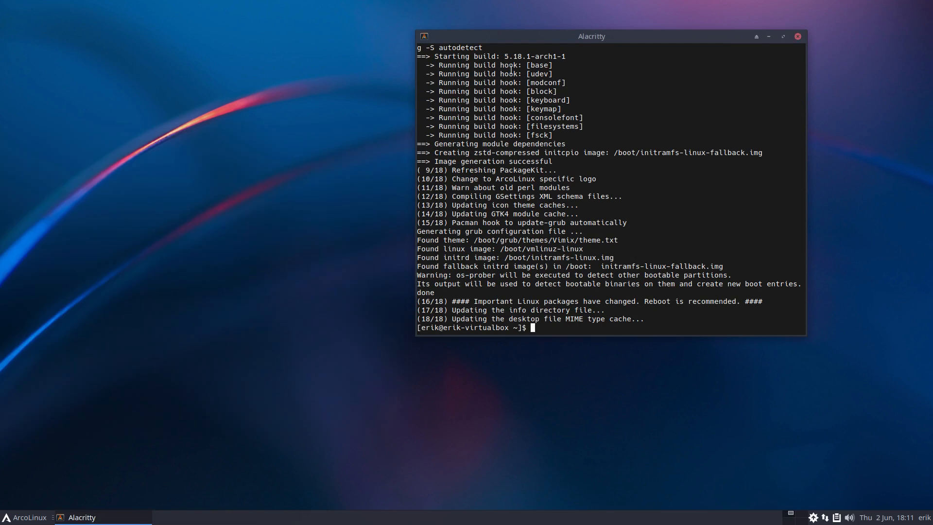
left_click_drag(533, 37, 138, 26)
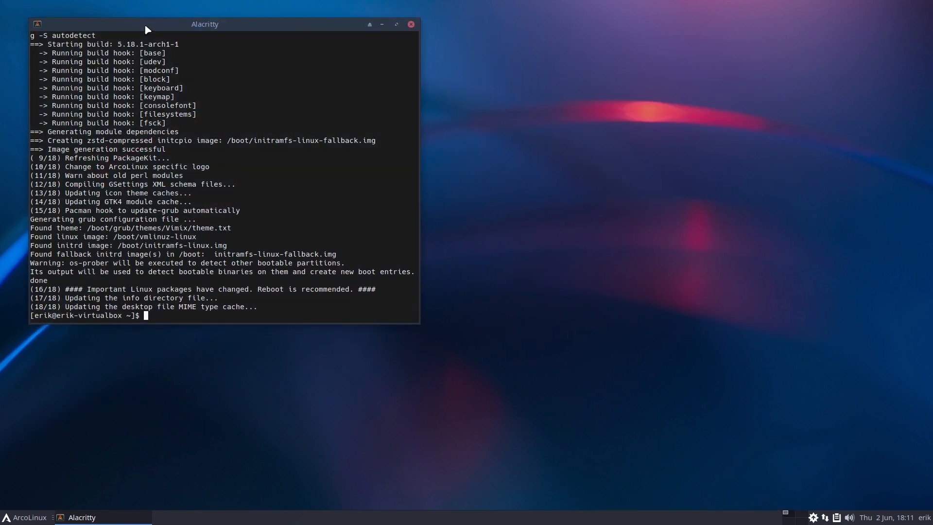
type("archlinux-t")
key("Tab")
key("Return")
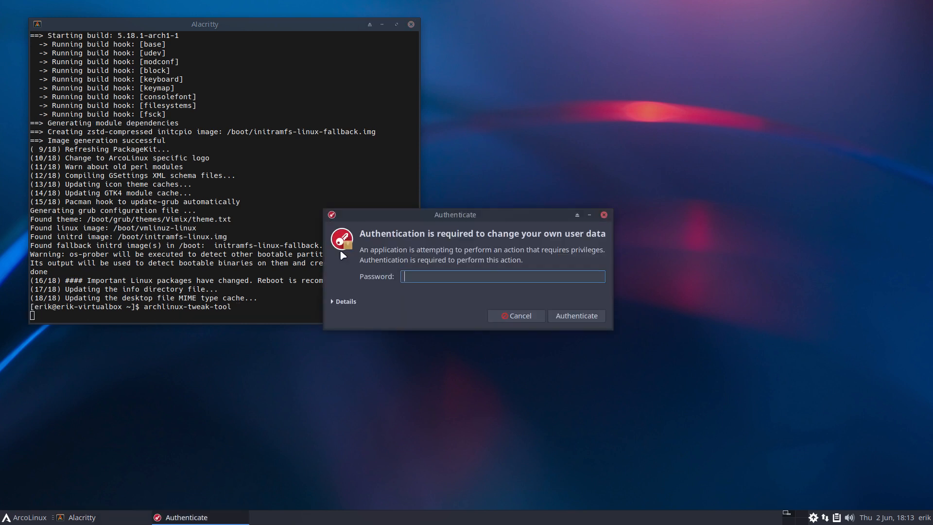
key("Return")
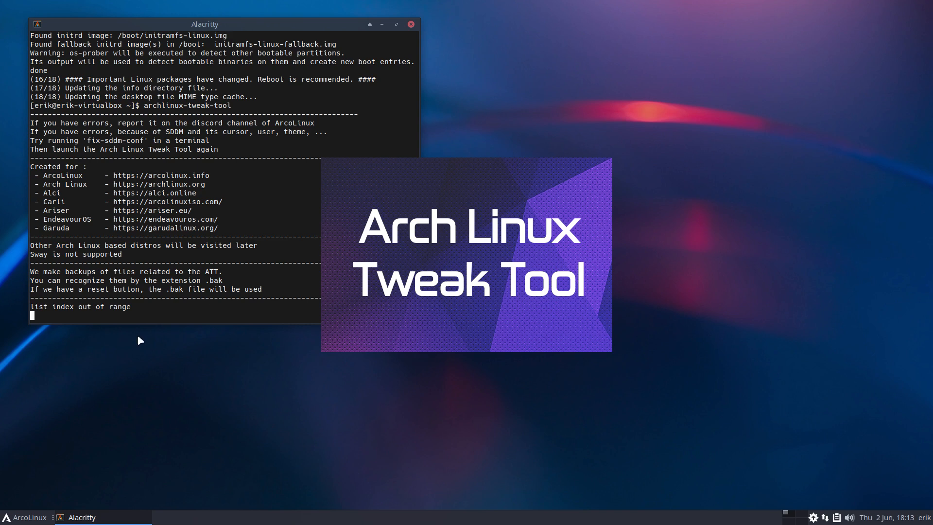
Highlight the terminal's last output line, then close and relaunch archlinux-tweak-tool, authenticating with the account password
left_click_drag(136, 307, 35, 306)
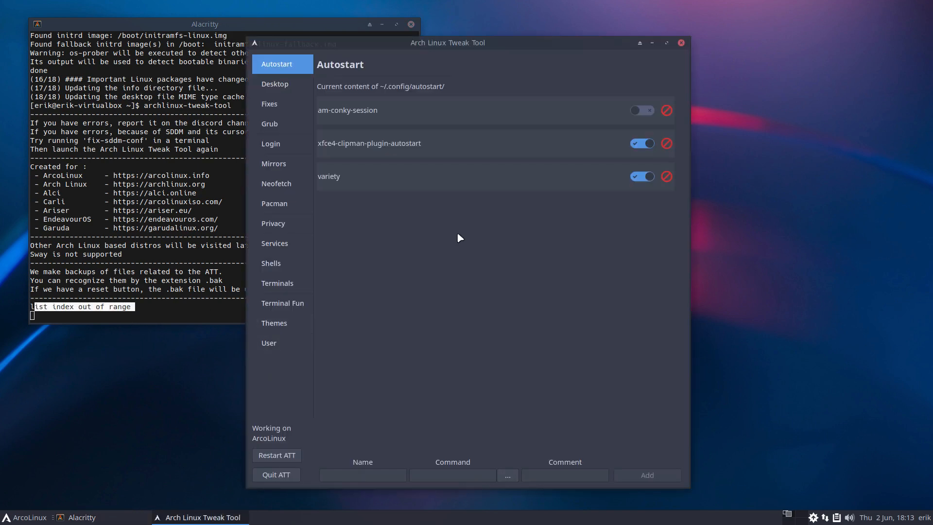
left_click(678, 43)
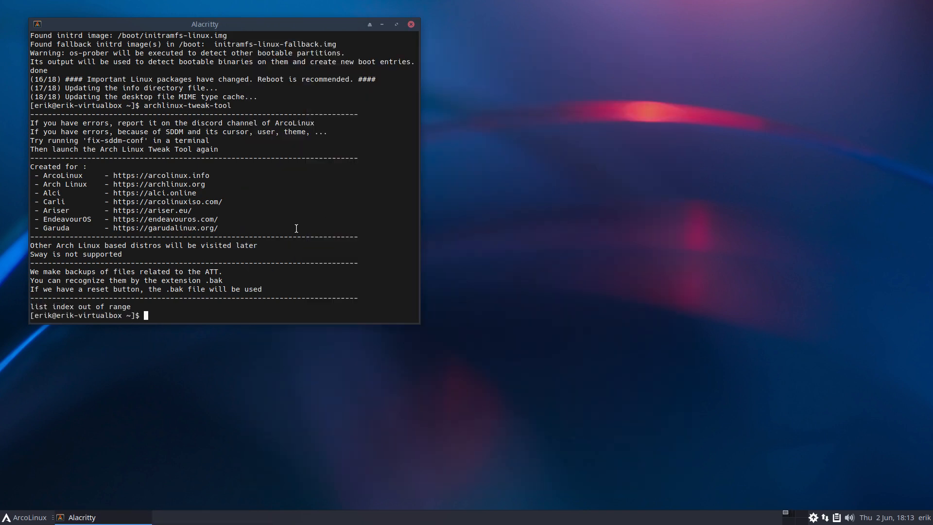
key("Up")
key("Return")
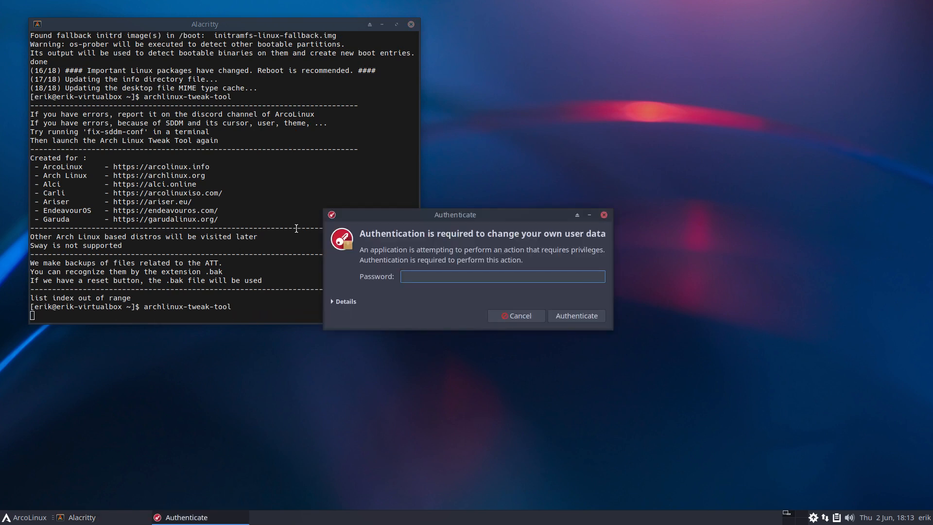
key("Return")
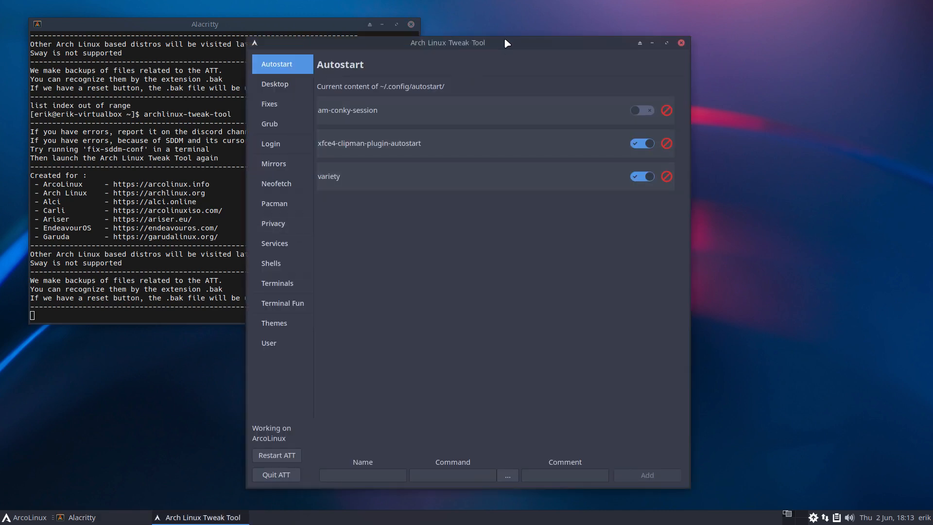
Install and enable Lightdm with the autoreboot option from the Tweak Tool's login manager settings
left_click_drag(505, 40, 660, 41)
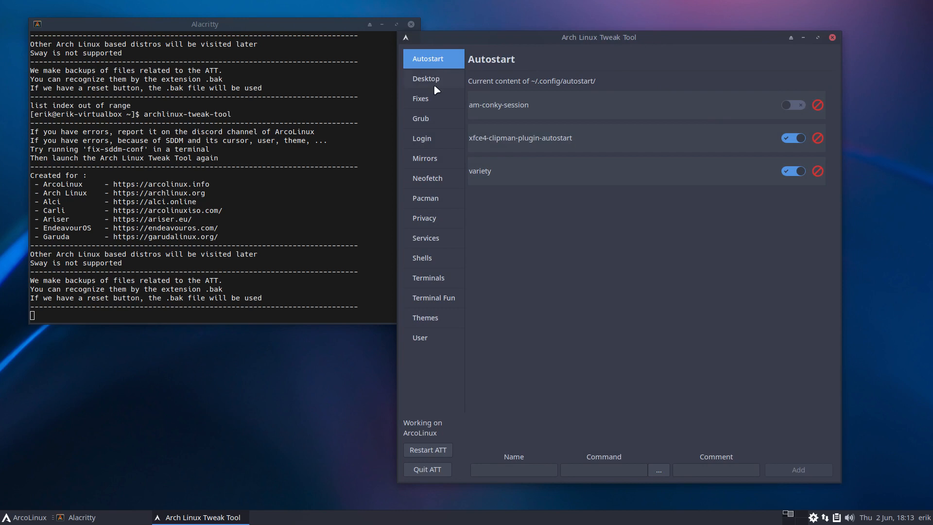
left_click(433, 137)
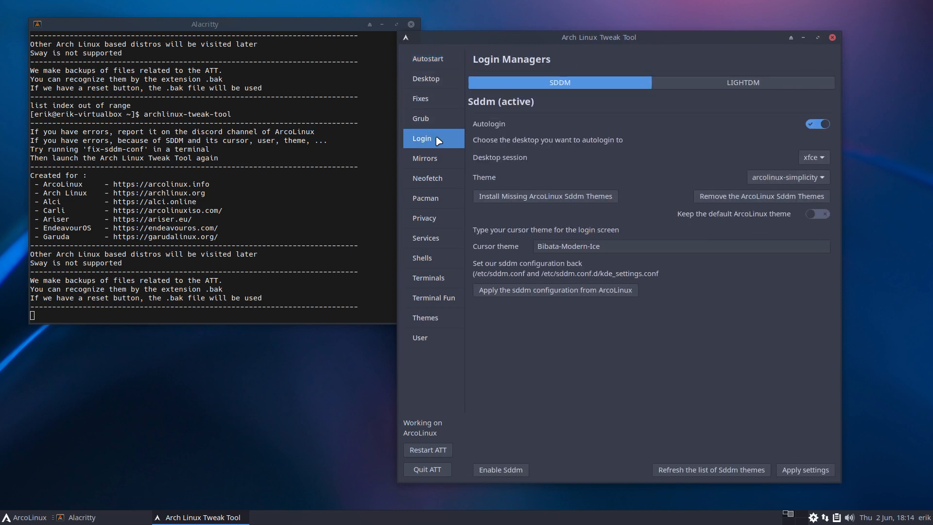
left_click(727, 84)
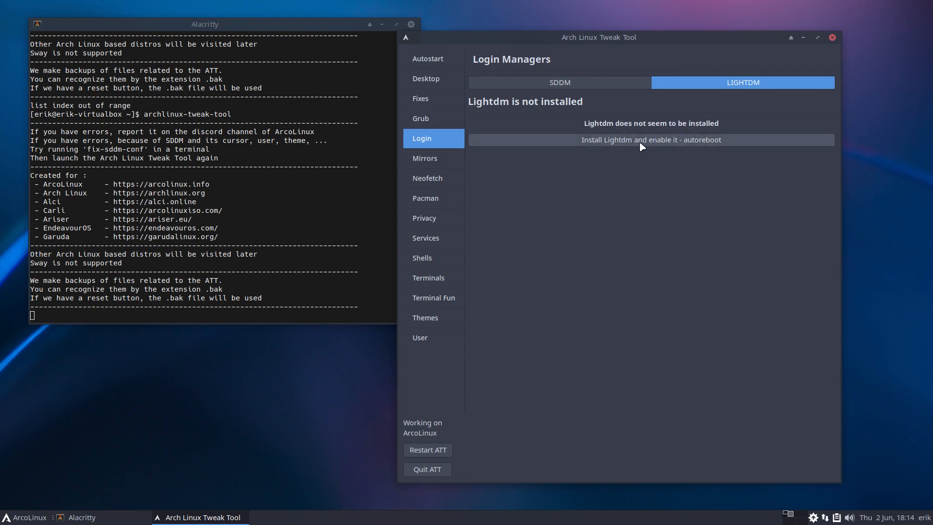
left_click(665, 143)
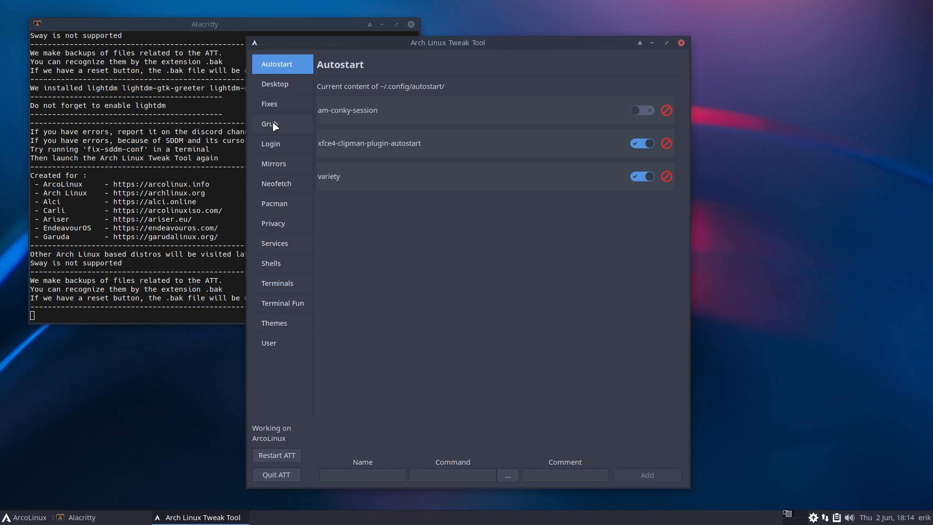
Check the Lightdm login settings in the relaunched Tweak Tool and close the tool
left_click(271, 142)
left_click(595, 89)
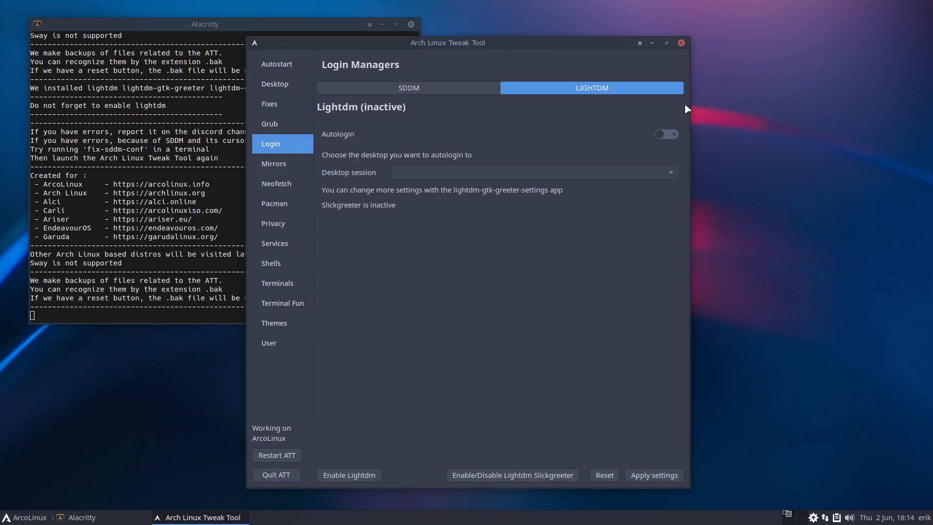
left_click(681, 42)
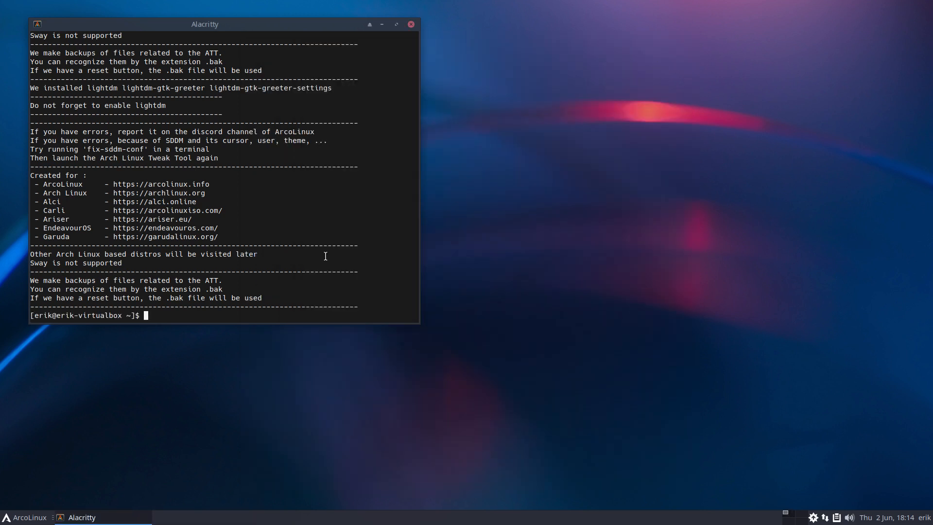
Start installing the archlinux-tweak-tool-dev-git package with pacman in the terminal
type("sduo")
key("BackSpace")
key("BackSpace")
key("BackSpace")
key("BackSpace")
type("udo pacma")
type("n _")
key("BackSpace")
type("-S arcolinux")
key("BackSpace")
key("BackSpace")
key("BackSpace")
key("BackSpace")
key("BackSpace")
key("BackSpace")
type("hlinux-t")
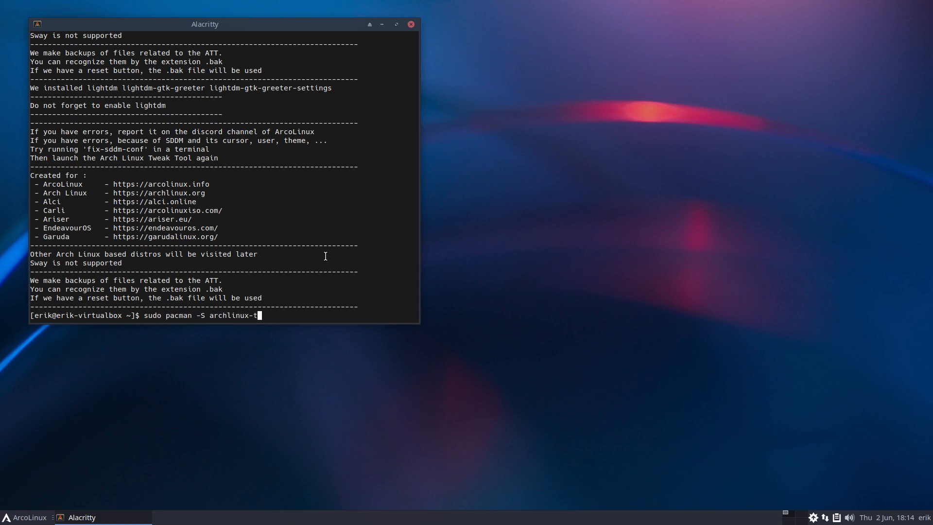
type("weak-tool-dev-git")
key("Return")
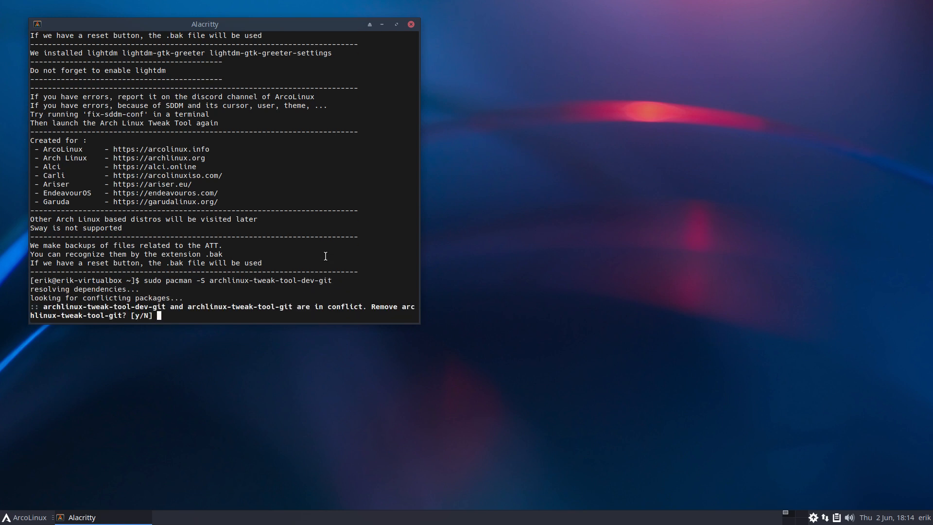
Confirm removal of the conflicting archlinux-tweak-tool-git package and proceed with the installation
type("y")
key("Return")
key("Return")
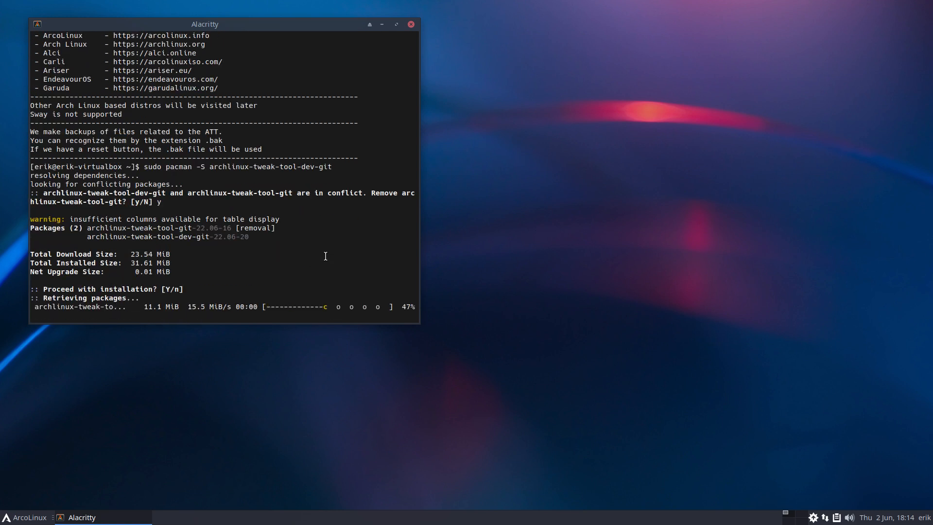
Launch the development version with the archlinux-tweak-tool command, entering the account password to authenticate
key("Up")
key("Up")
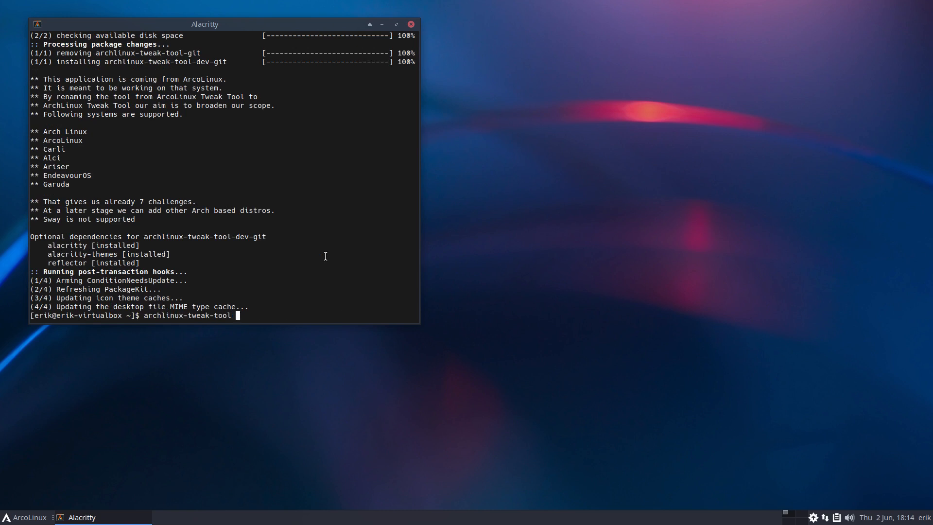
key("Return")
type("****")
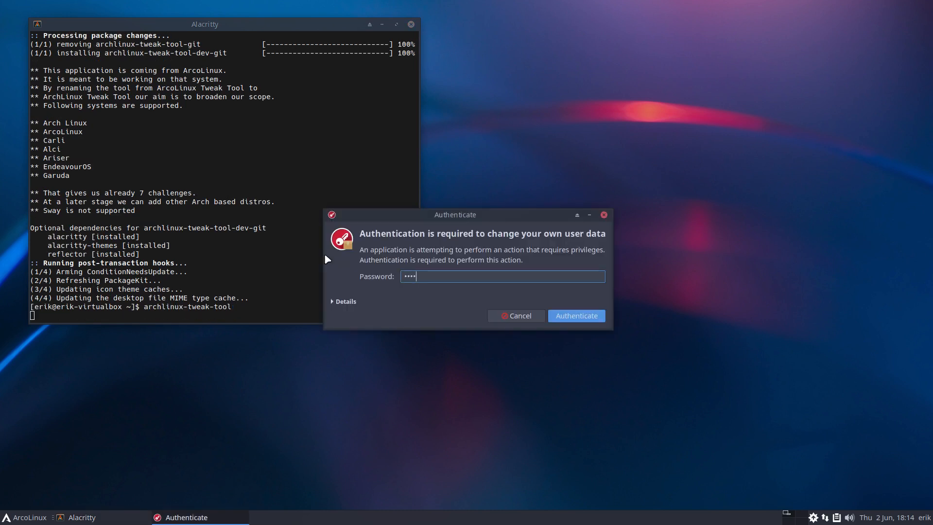
key("Return")
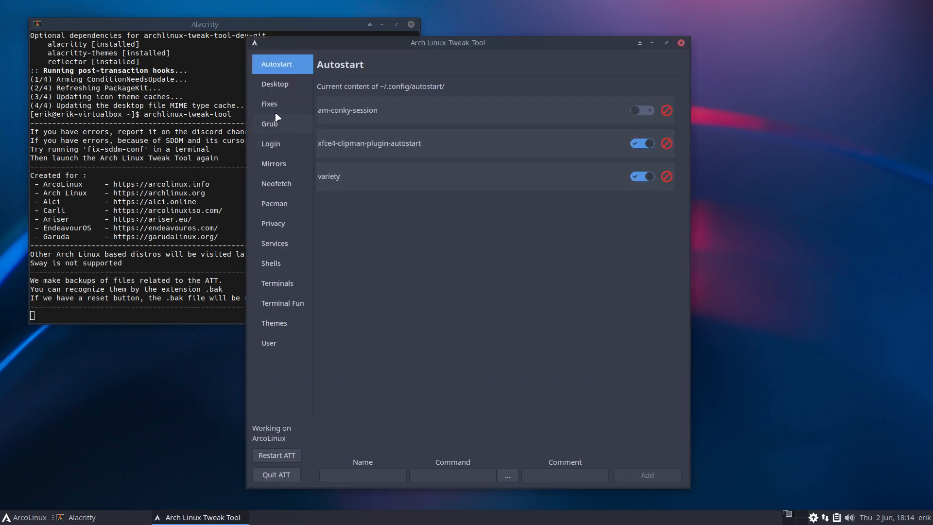
Examine the Lightdm login options in the development version and close the tool
left_click(278, 145)
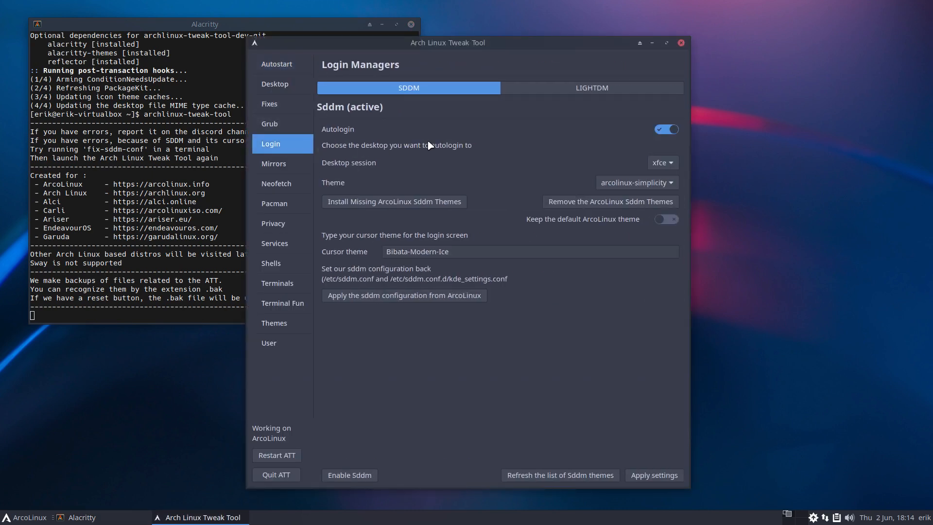
left_click(583, 91)
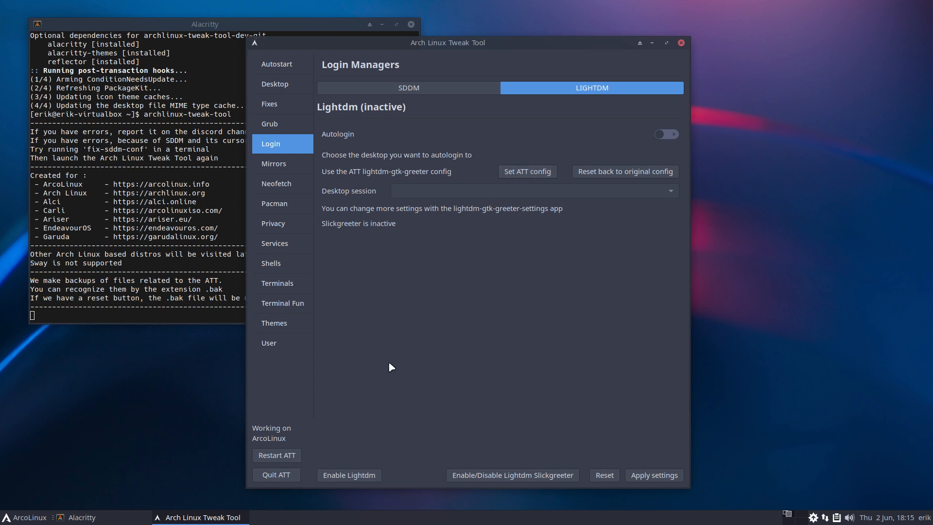
left_click(681, 42)
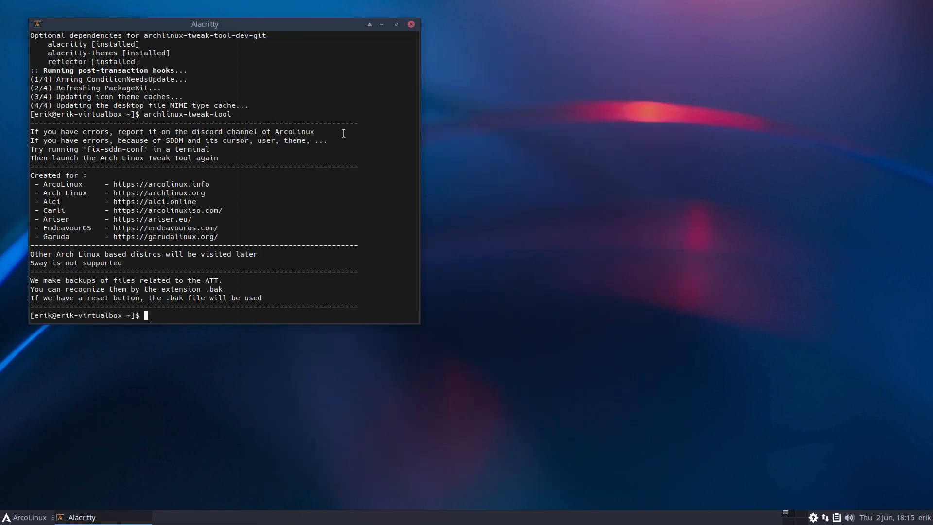
Relaunch the Arch Linux Tweak Tool from the terminal and authenticate with the account password
key("Up")
key("Return")
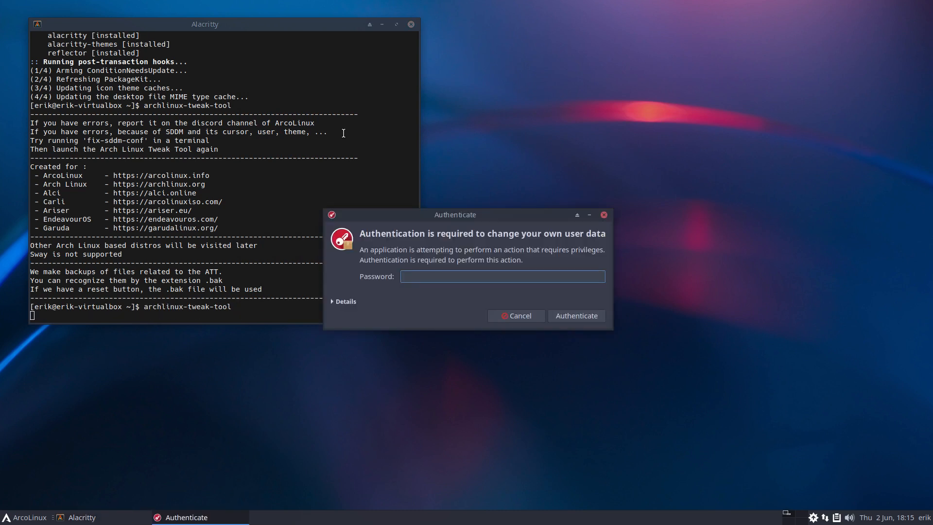
key("Return")
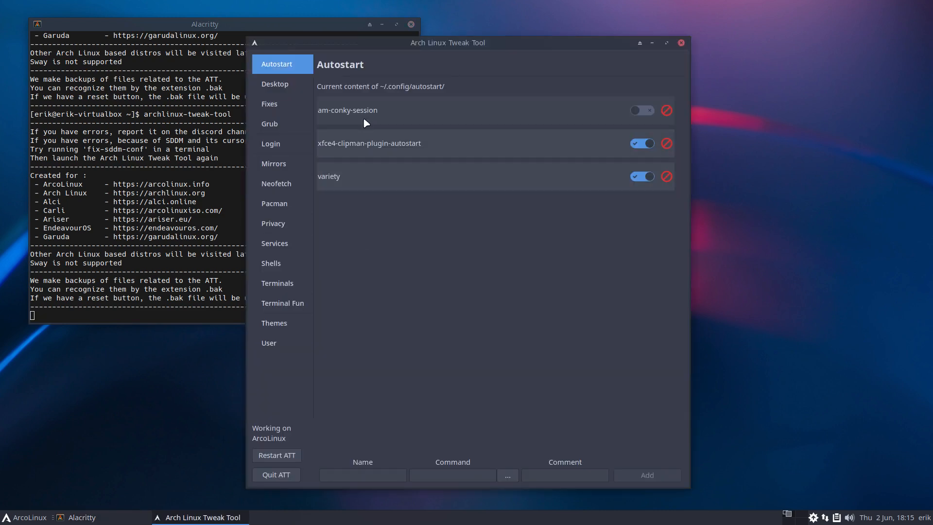
Enable Lightdm as the login manager in the tool's Lightdm login settings and close the tool
left_click(276, 89)
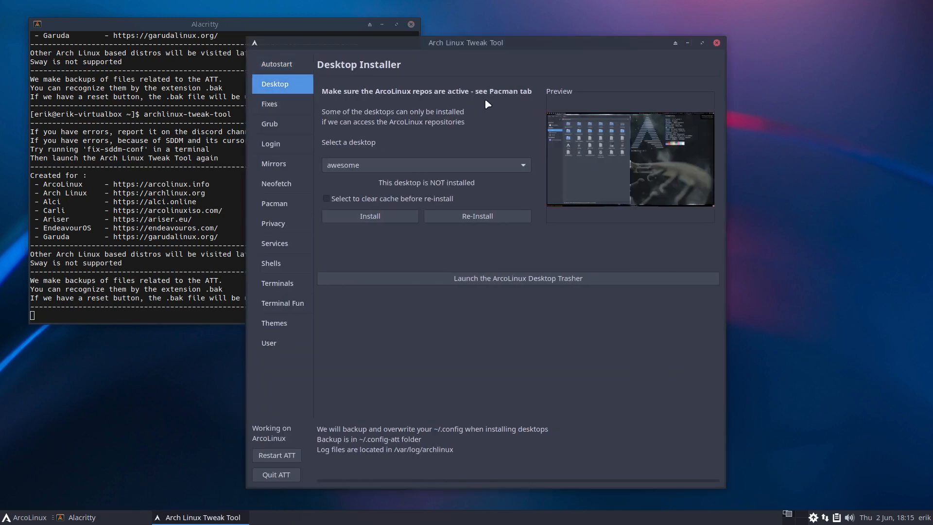
left_click(285, 142)
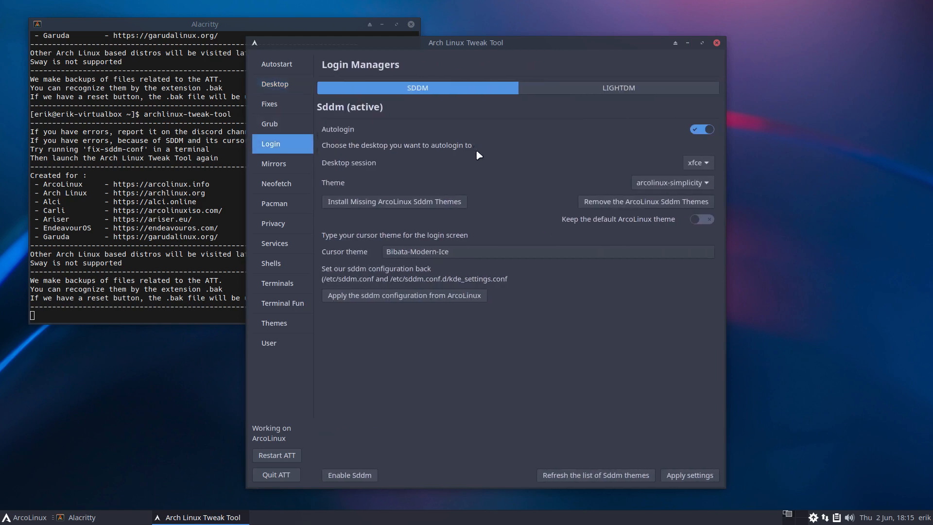
left_click(651, 88)
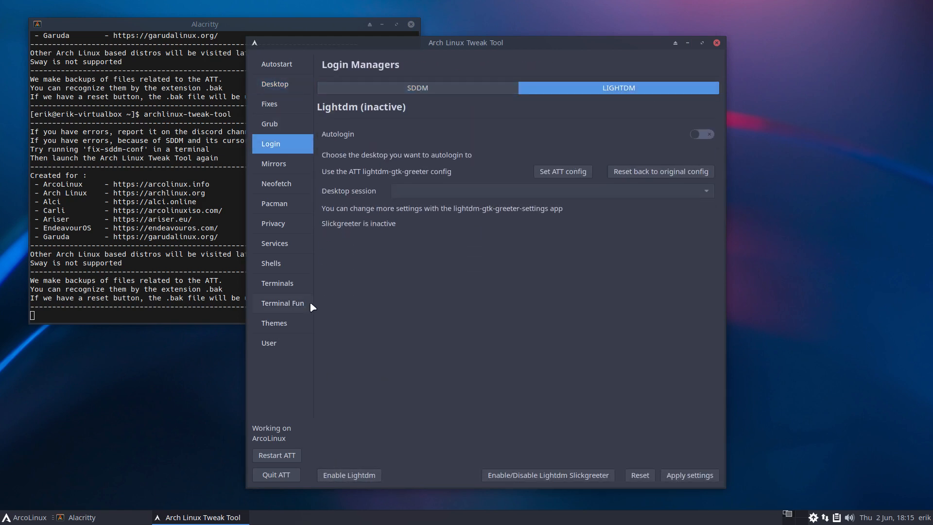
left_click(277, 265)
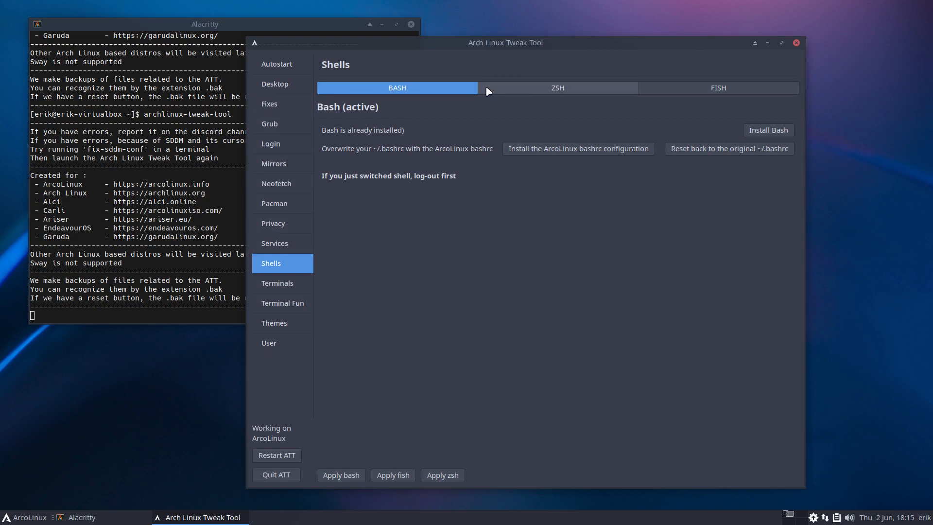
left_click(272, 142)
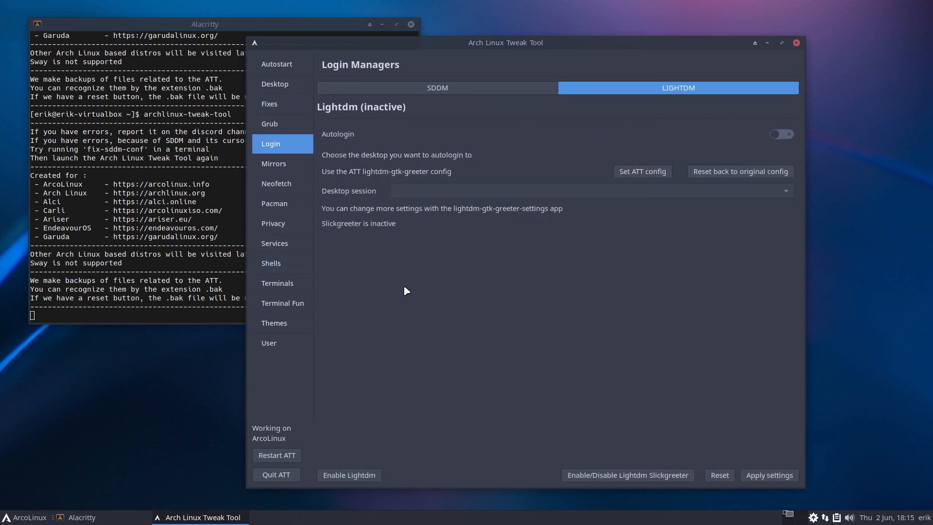
left_click(358, 474)
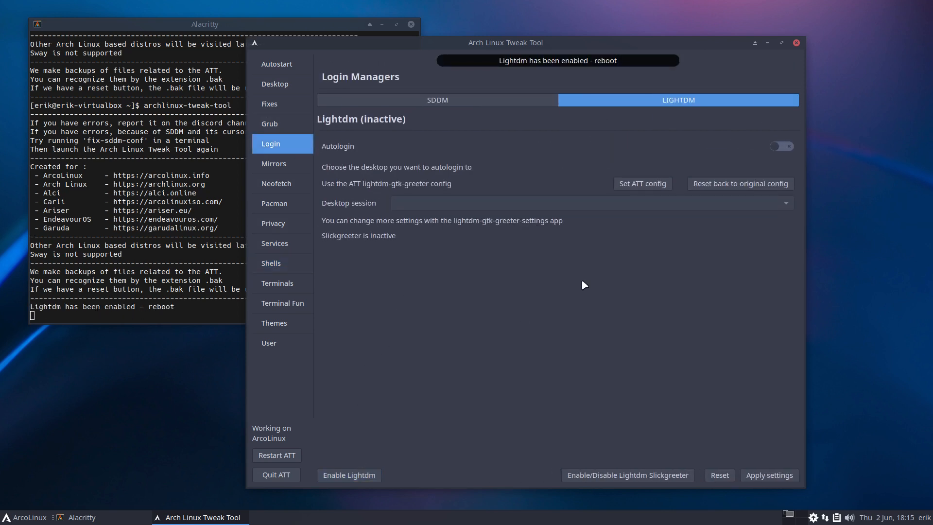
left_click(796, 43)
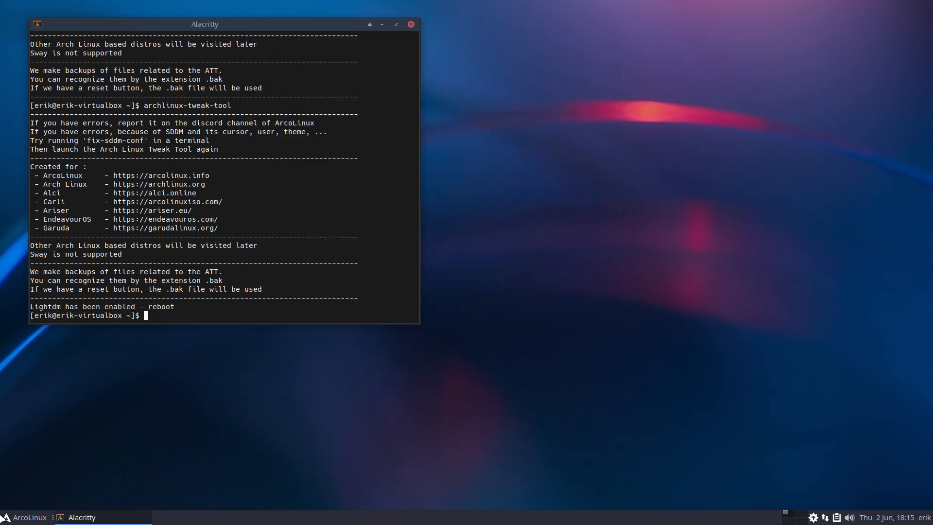
Restart the computer and choose Boot existing OS from the ArcoLinux boot menu
left_click(19, 517)
left_click(68, 499)
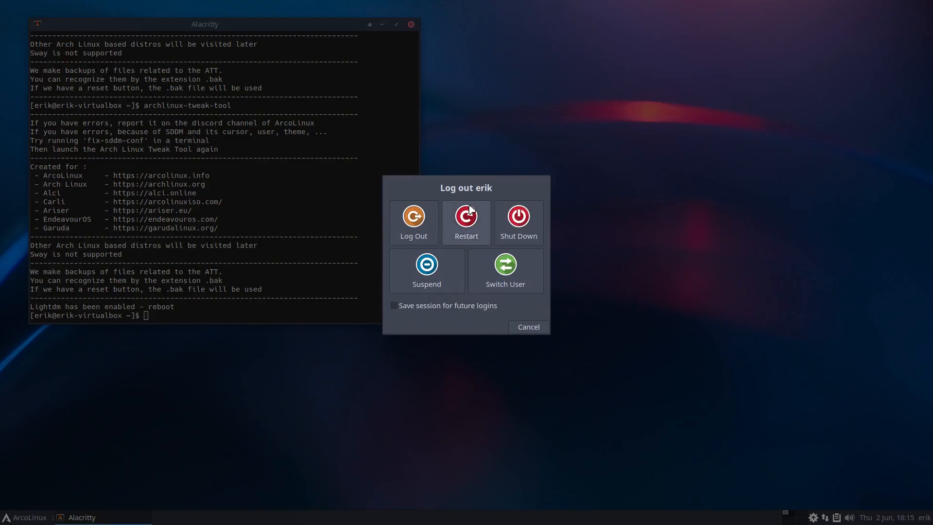
left_click(466, 219)
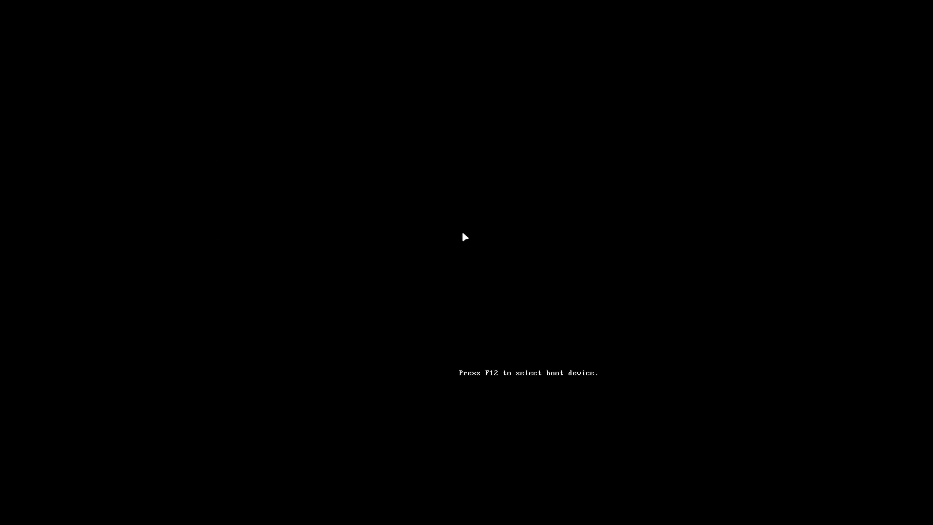
key("Down")
key("Down")
key("Down")
key("Down")
key("Down")
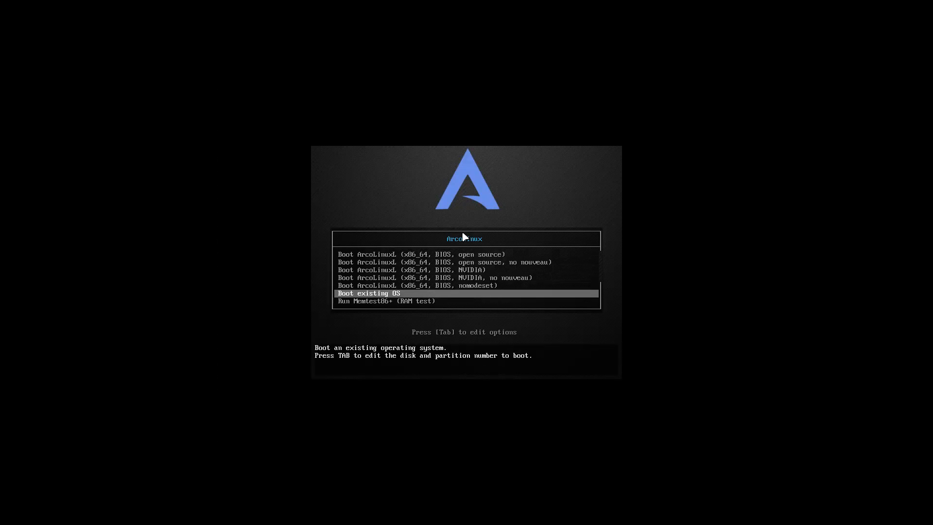
key("Return")
key("Return")
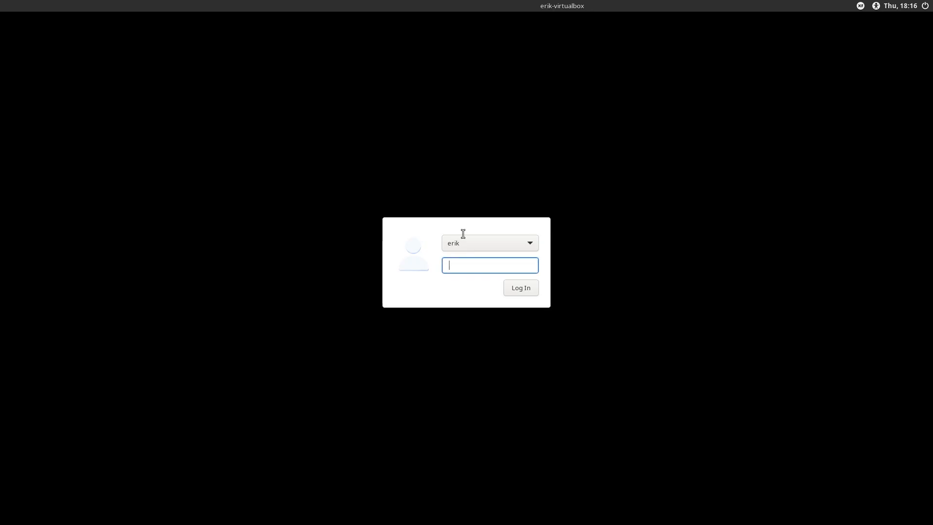
Log in at the Lightdm screen with the account password and open a terminal from the desktop
type("****")
key("Return")
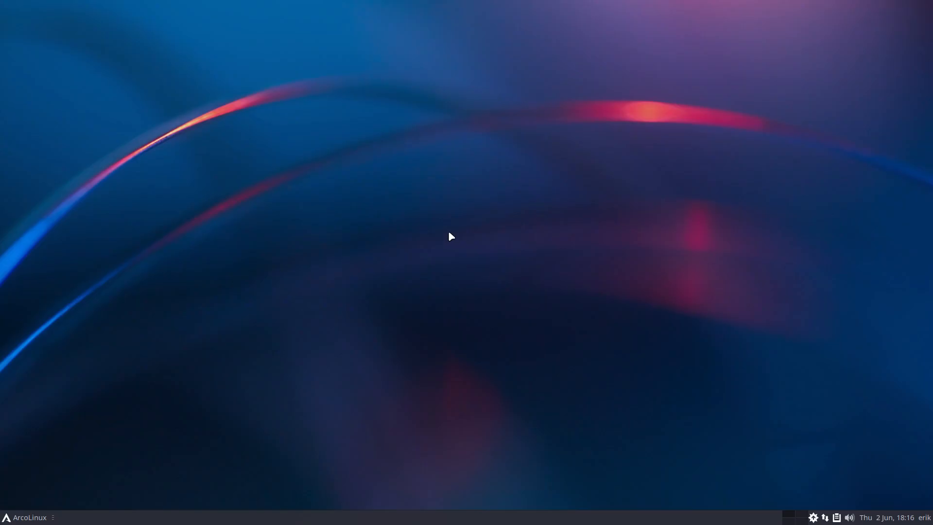
right_click(185, 338)
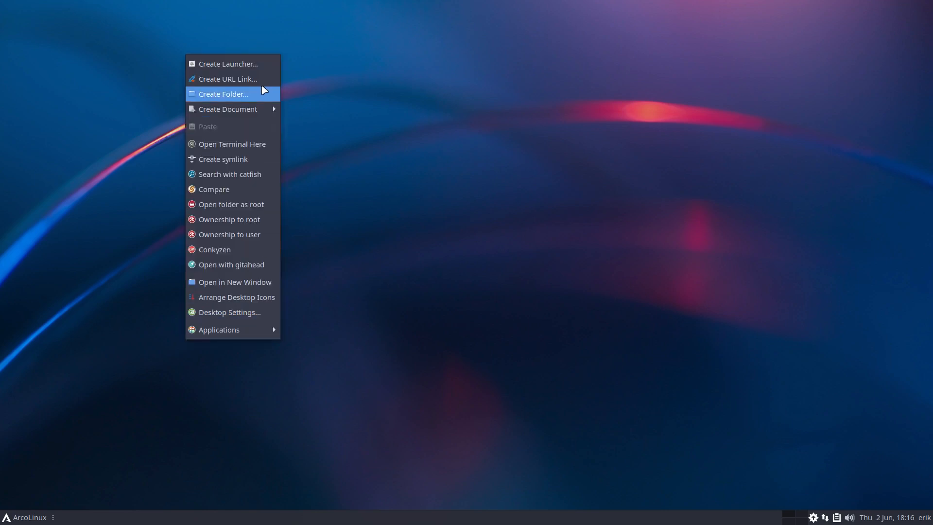
left_click(251, 144)
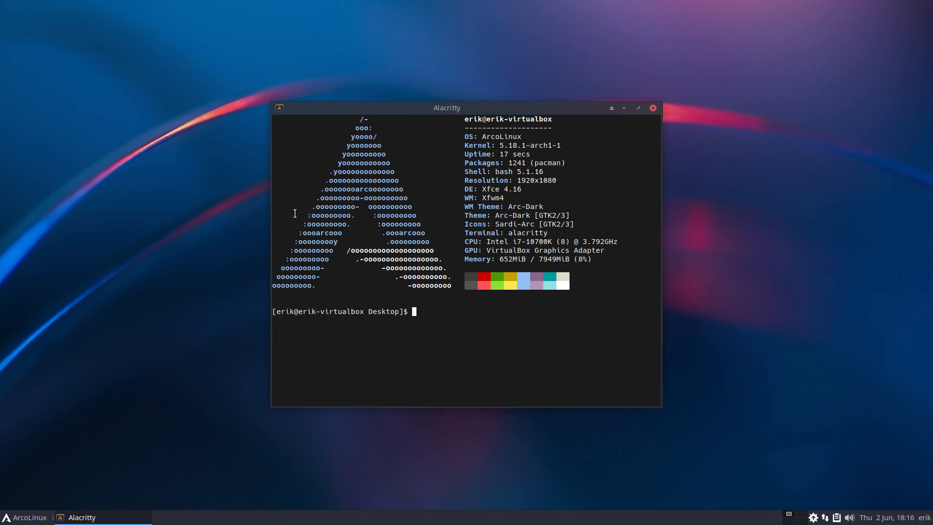
Launch the tool with the archlinux-tweak-tool command and authenticate with the account password
type("archl")
key("Tab")
type("t")
key("Tab")
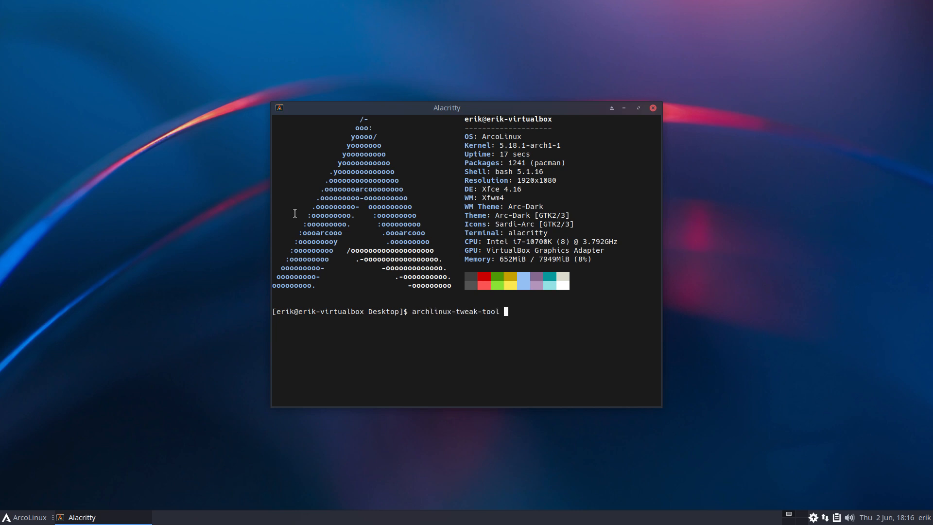
key("Return")
type("****")
key("Return")
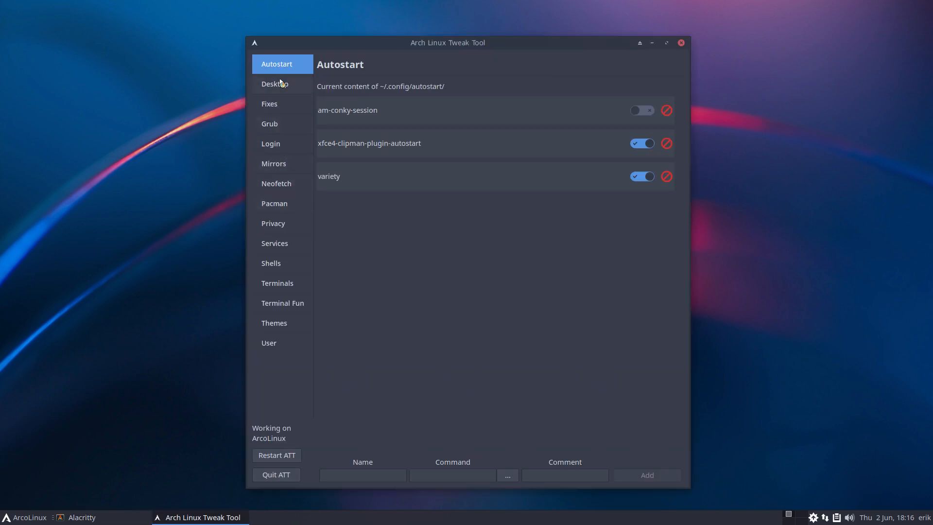
Apply the ATT lightdm-gtk-greeter config in the Lightdm login settings
left_click(285, 145)
left_click(599, 89)
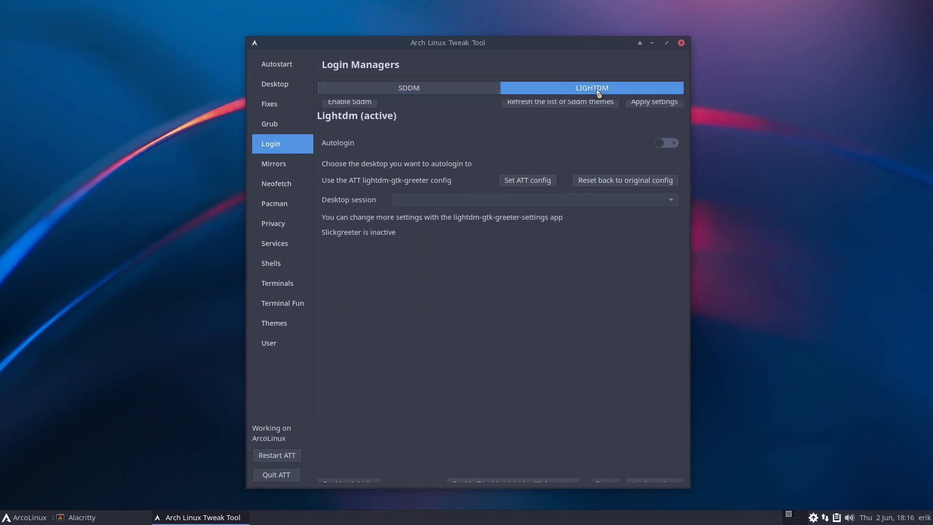
left_click(531, 173)
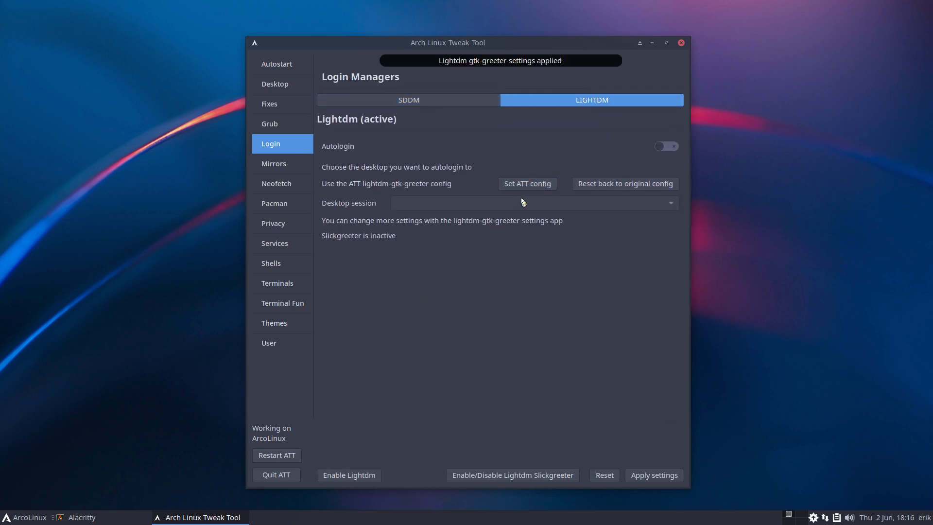
Log out of the session and log back in at the Lightdm greeter with the account password
left_click(26, 518)
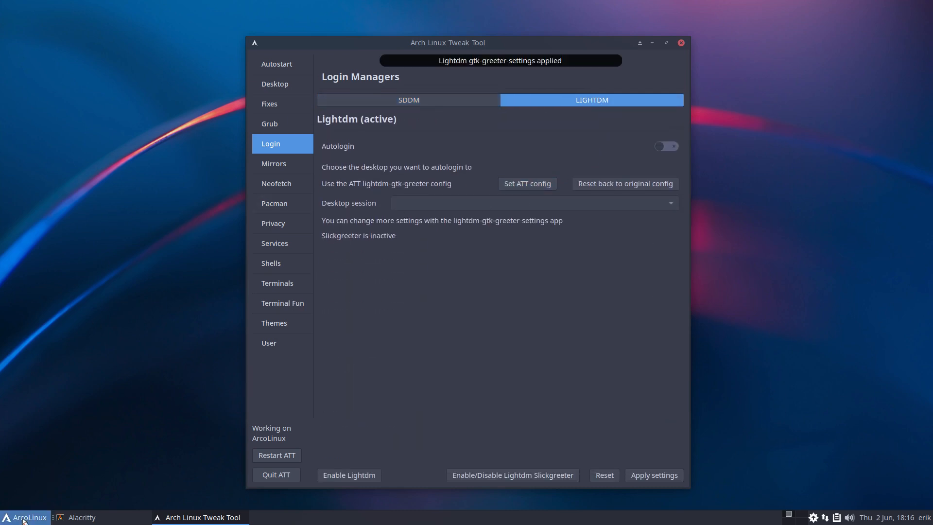
left_click(69, 499)
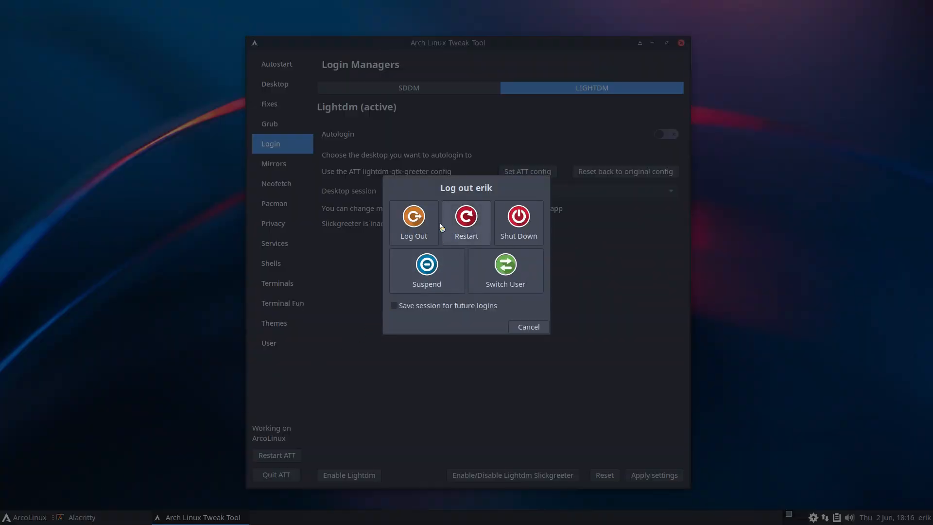
left_click(421, 220)
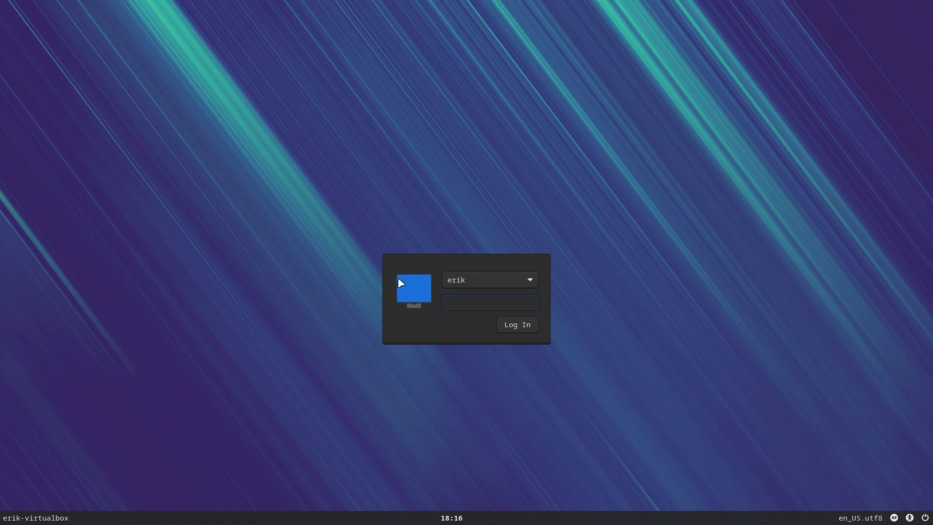
left_click(460, 281)
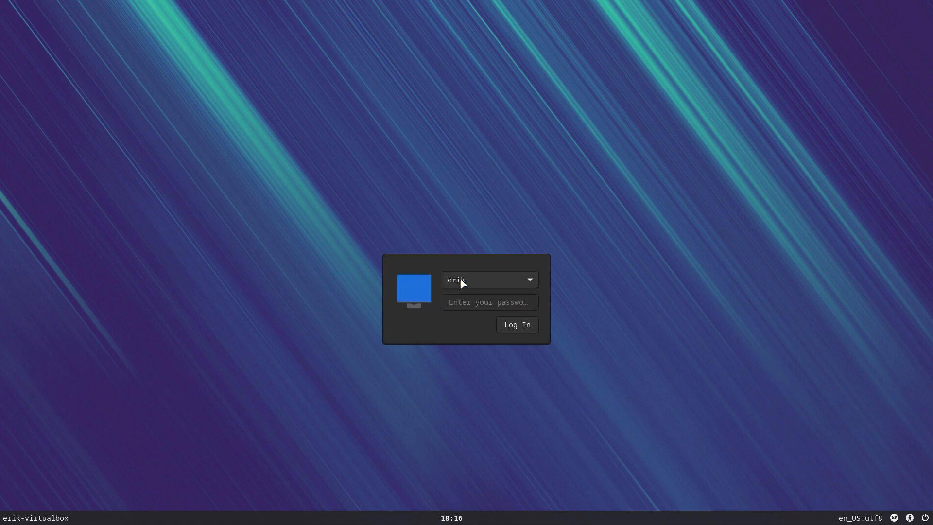
left_click(471, 301)
key("Return")
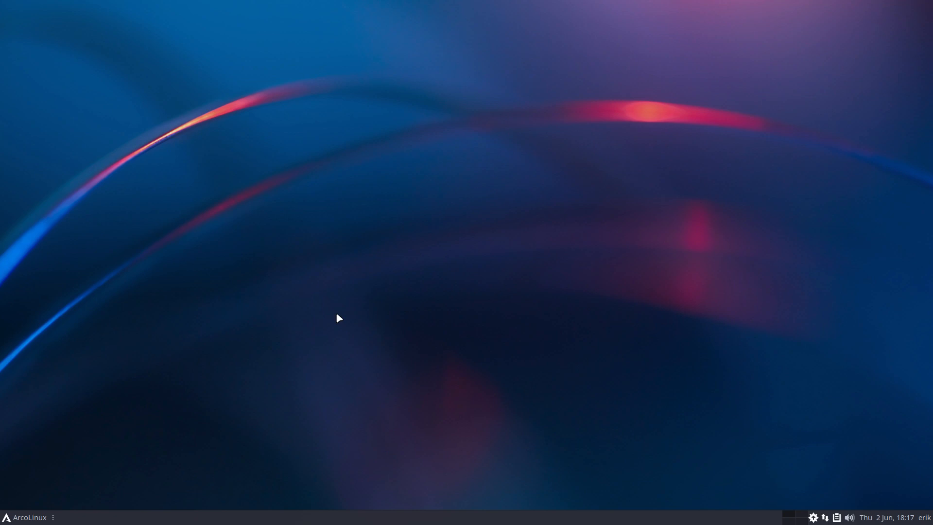
Find and launch the LightDM GTK+ Greeter settings app, authenticating with the account password
left_click(30, 516)
type("ligt")
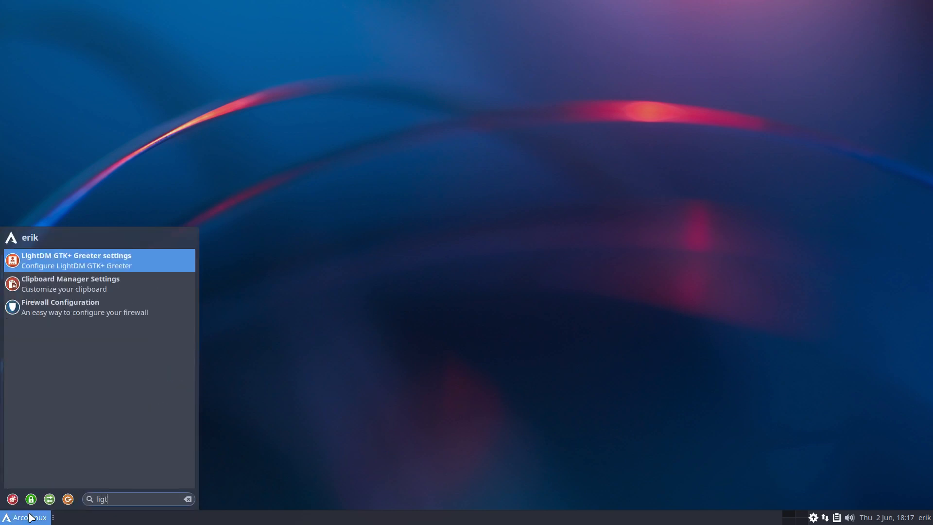
key("Return")
type("••••")
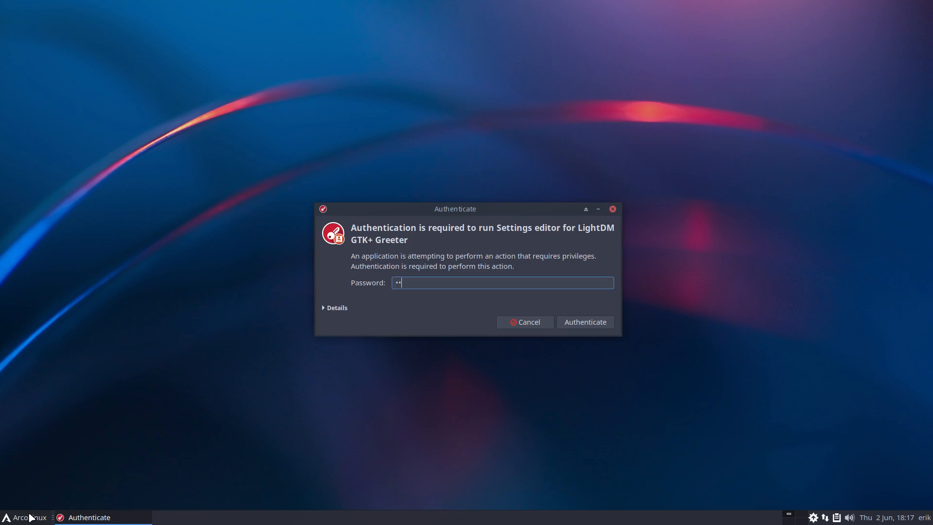
key("Return")
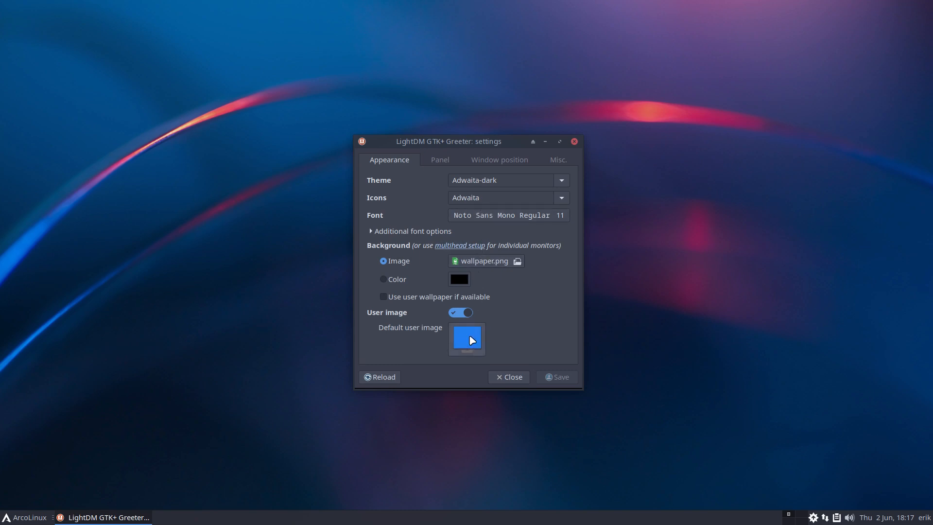
Examine the greeter's Panel, Window position and Misc. settings, and close the settings editor
left_click(441, 156)
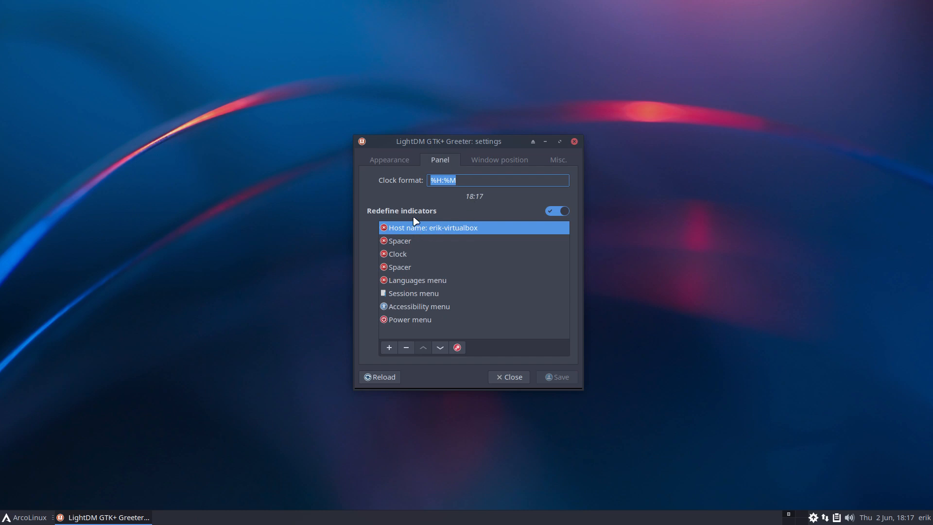
left_click(506, 161)
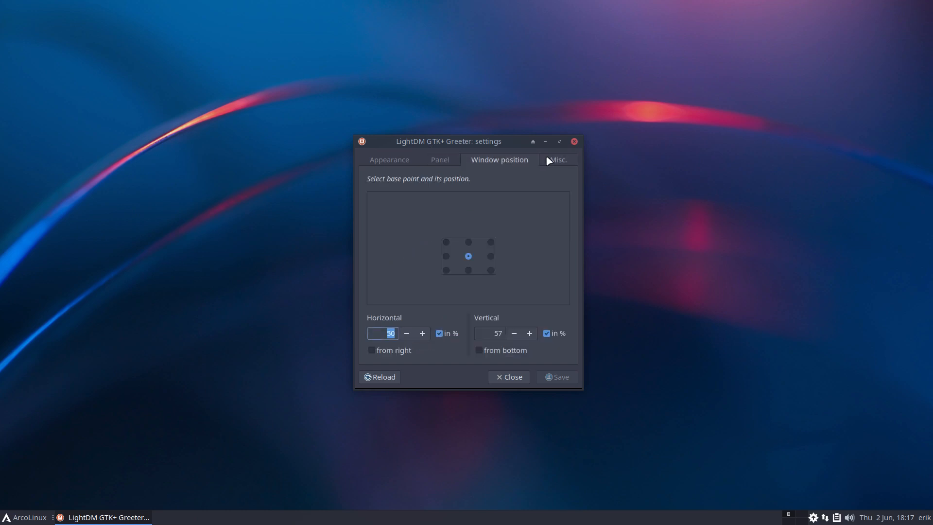
left_click(557, 162)
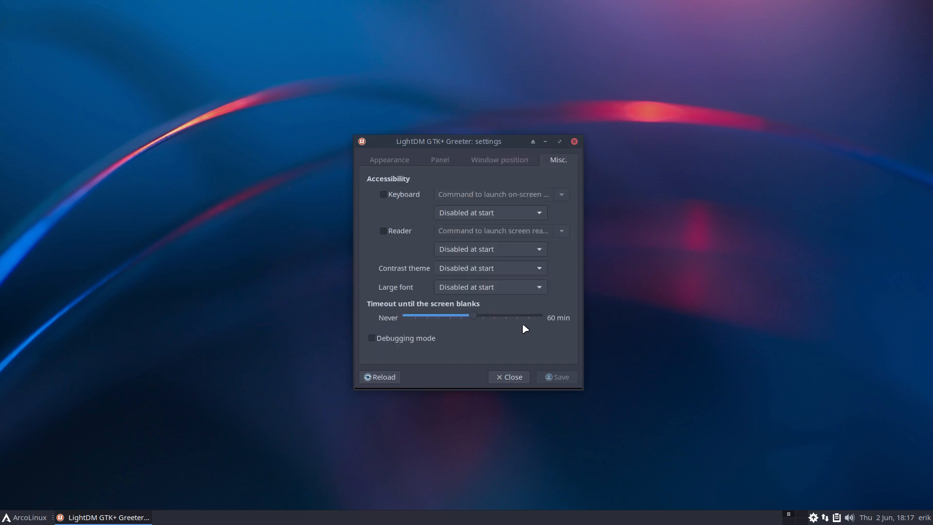
left_click(509, 378)
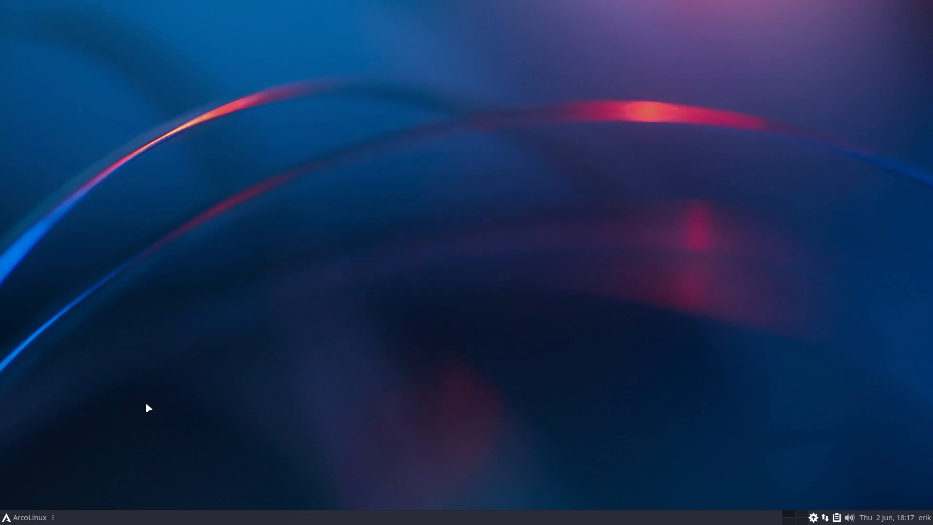
Launch Arch Linux Tweak Tool with the account password, removing the lock file and authenticating again
type("****")
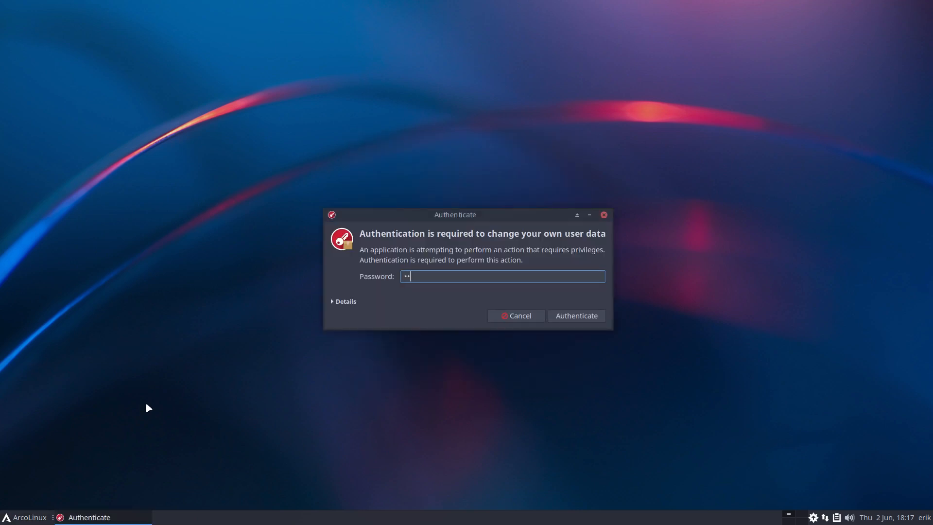
key("Return")
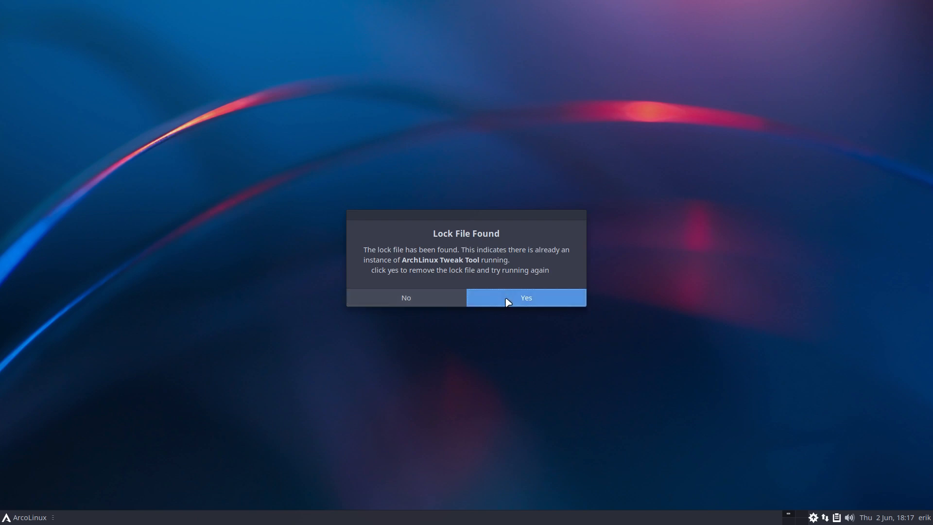
left_click(507, 301)
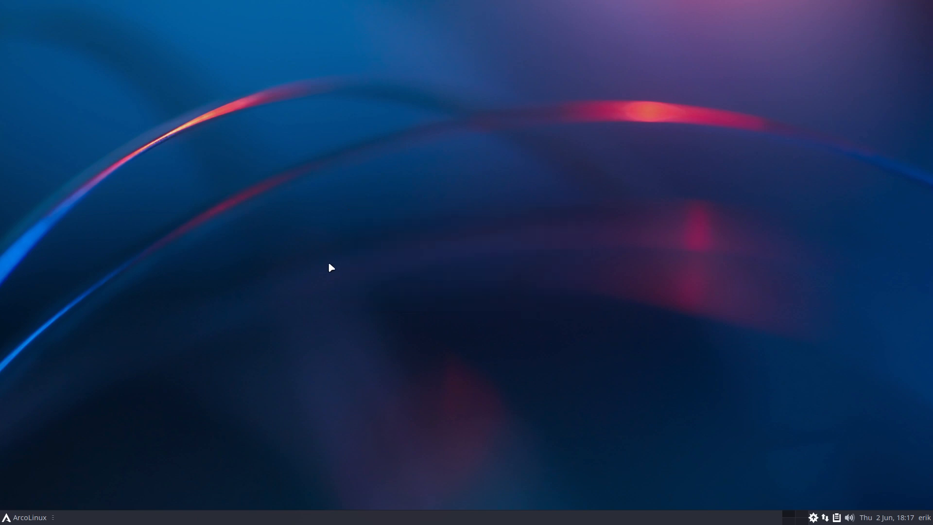
type("***")
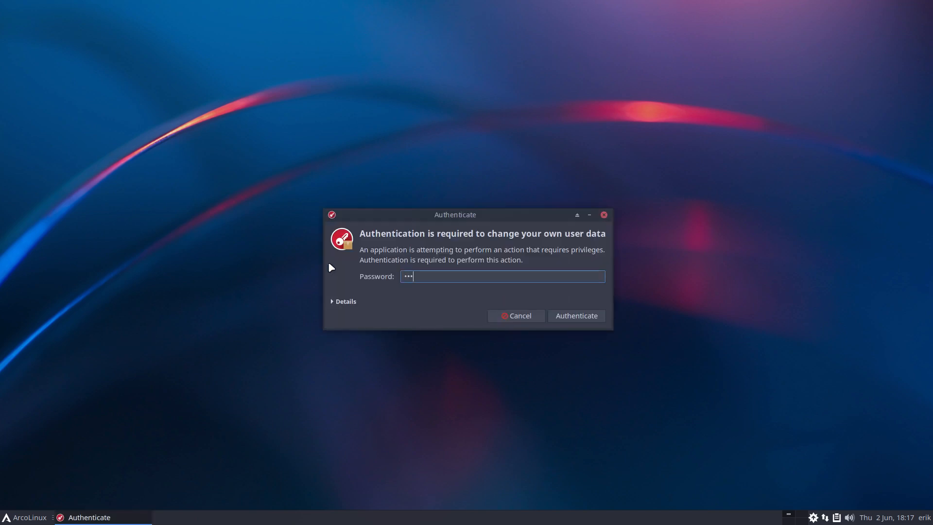
type("*")
key("Return")
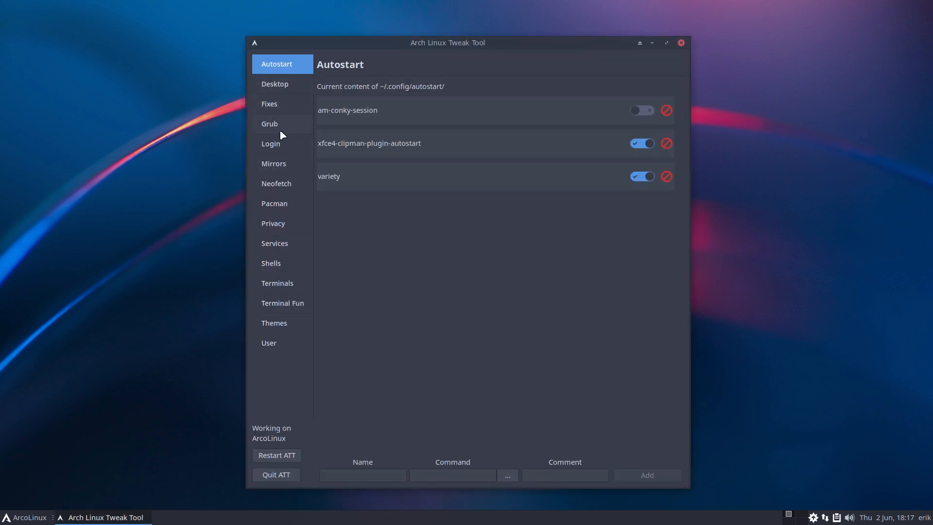
Reset the lightdm-gtk-greeter settings back to the original config in the Lightdm login settings
left_click(283, 146)
left_click(627, 90)
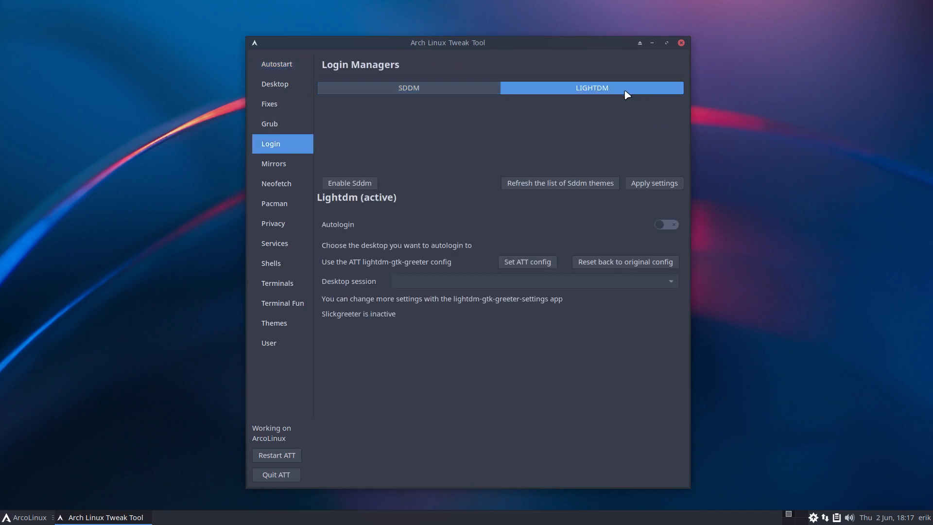
left_click(637, 175)
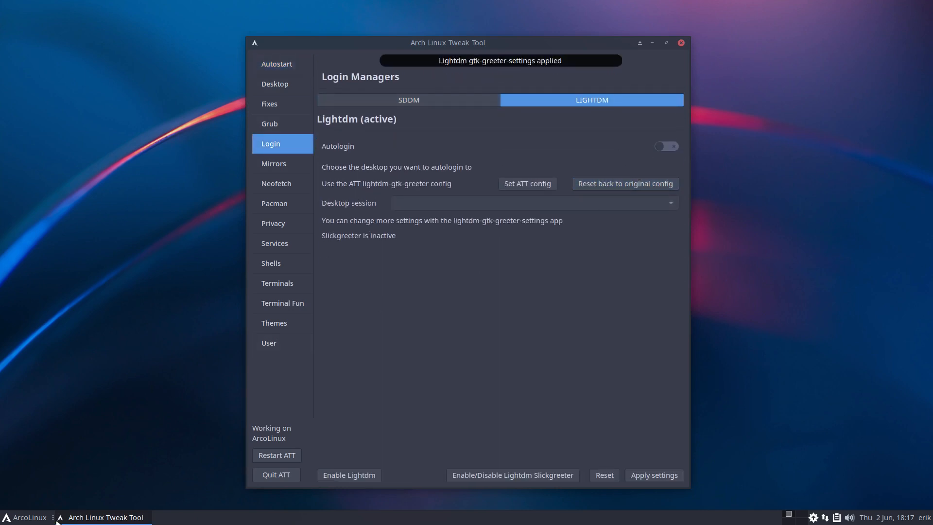
Log out of the session to view the original greeter, and log back in with the account password
left_click(17, 520)
left_click(67, 499)
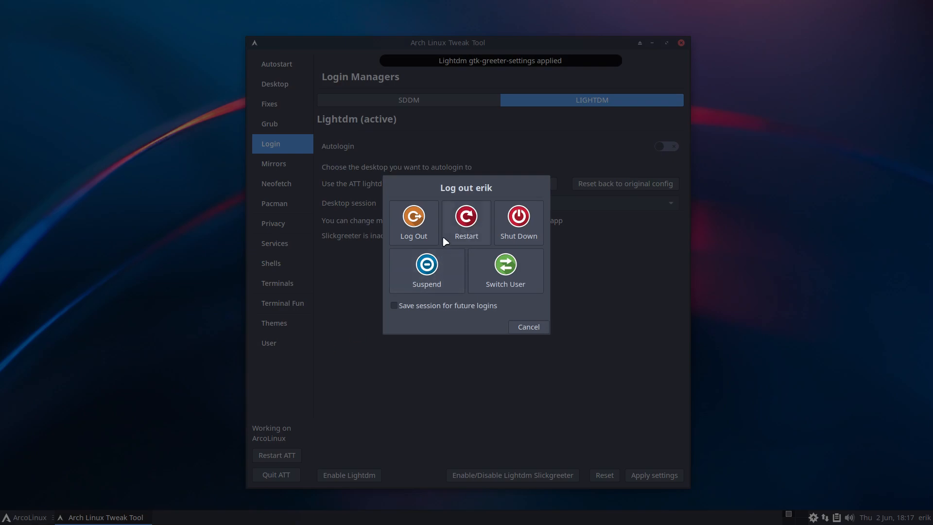
left_click(418, 221)
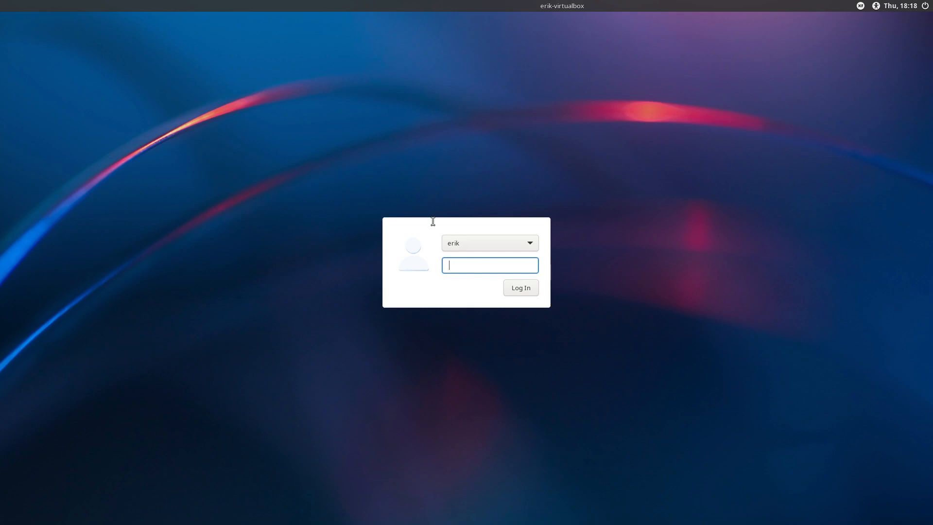
left_click(524, 287)
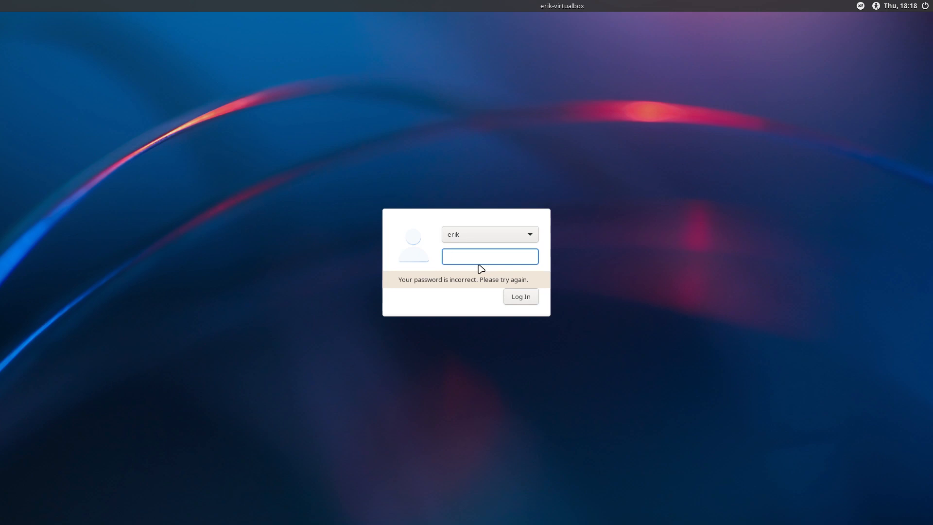
key("Return")
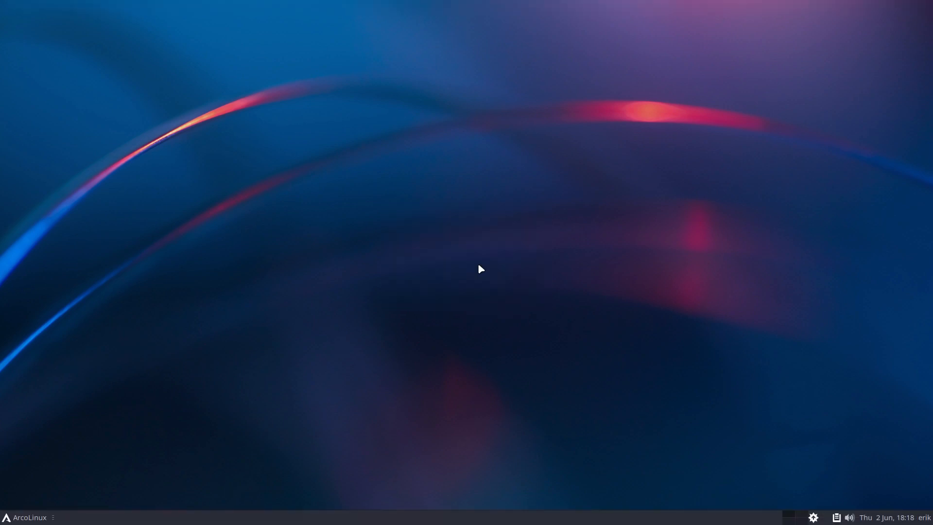
Remove the accountsservice package in a terminal with sudo pacman -R, authenticating with the account password and accepting the removal
key("super+Return")
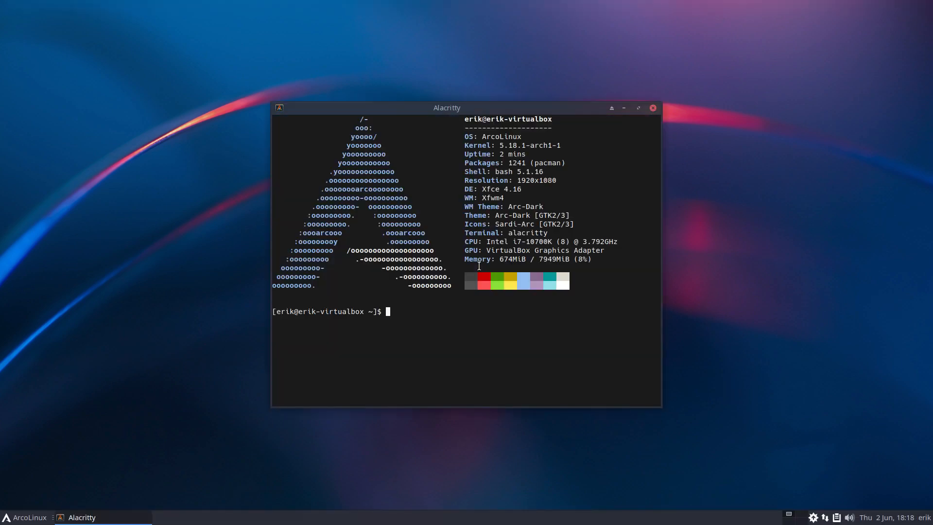
type("sudo pacman ")
type("-S")
key("BackSpace")
type("R")
type("dd")
key("BackSpace")
key("BackSpace")
type("accountsservice")
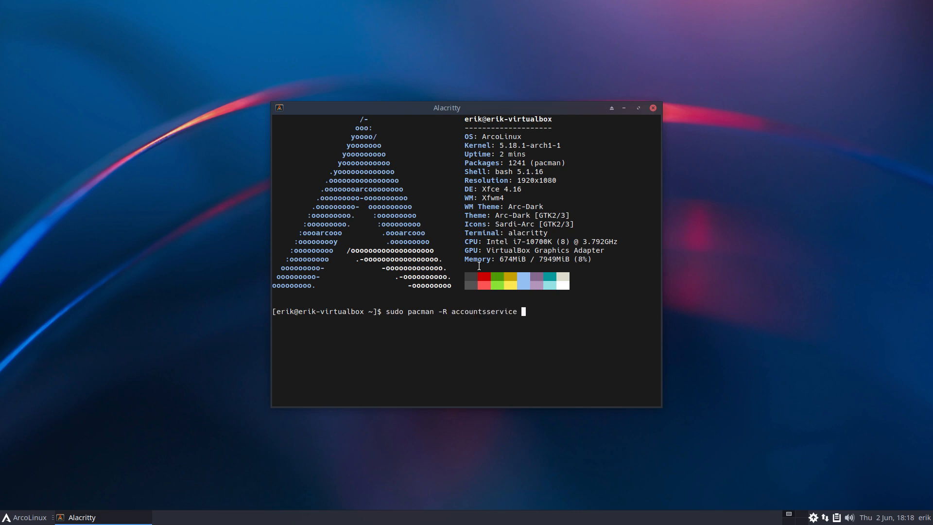
key("Return")
key("Return")
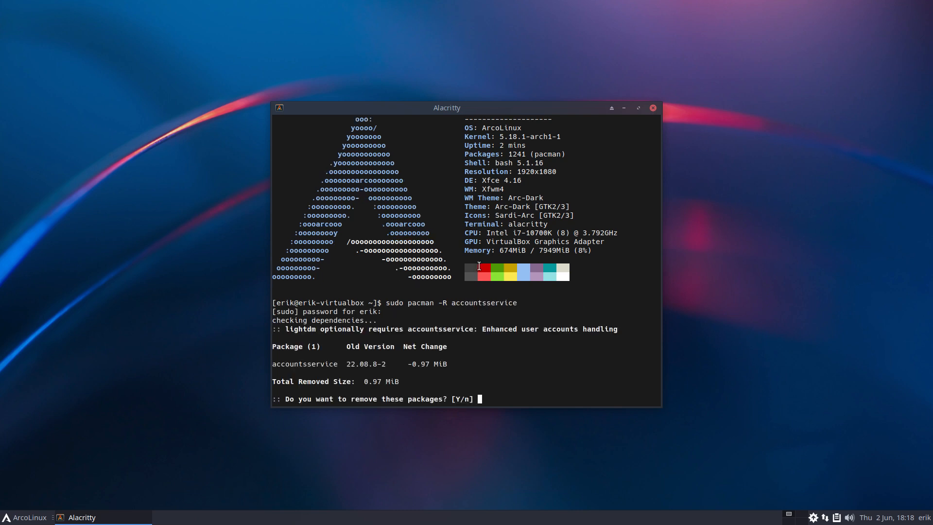
key("Return")
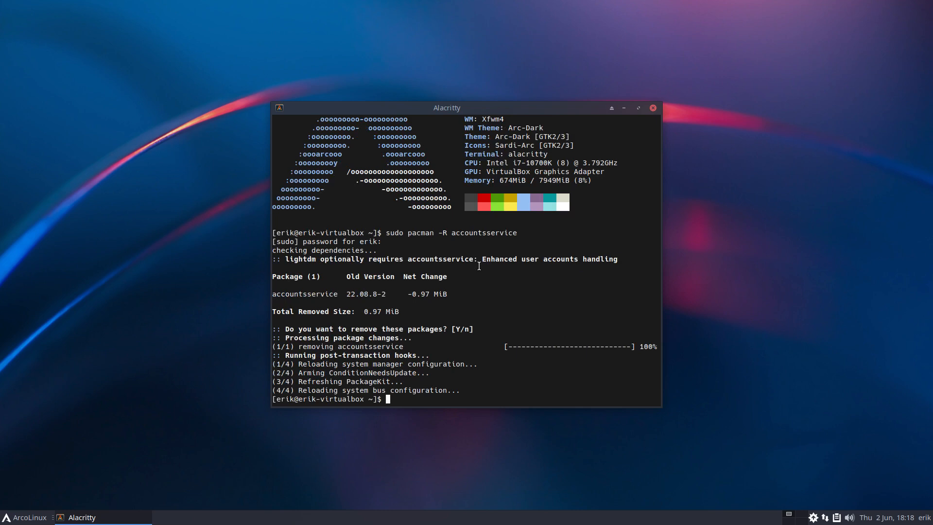
Log out of the session and log in again at the Lightdm greeter using the account password
left_click(24, 518)
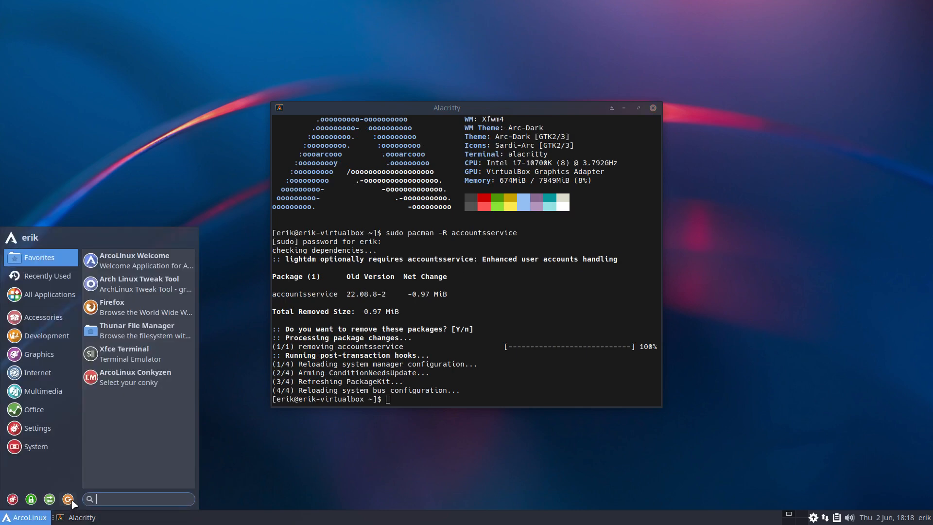
left_click(68, 499)
left_click(414, 214)
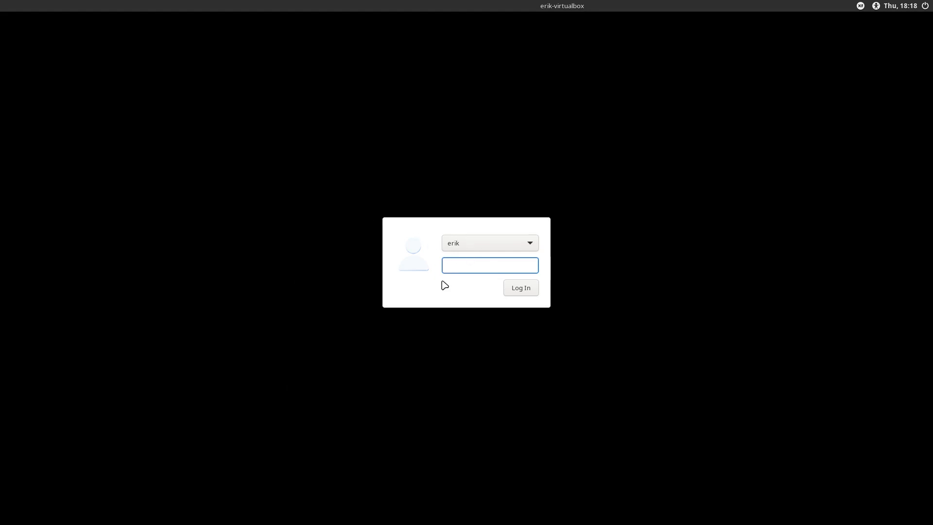
type("••••")
key("Return")
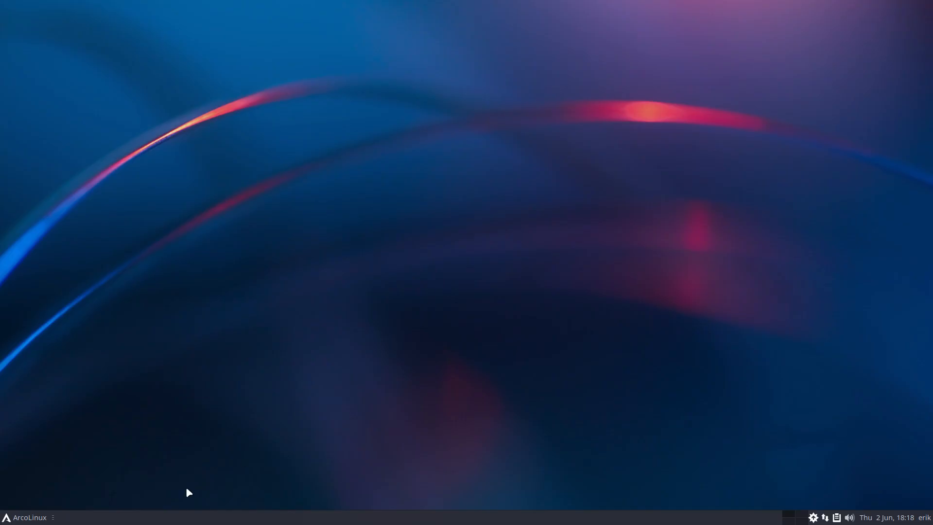
Start Arch Linux Tweak Tool with the account password and agree to remove its leftover lock file
left_click(35, 520)
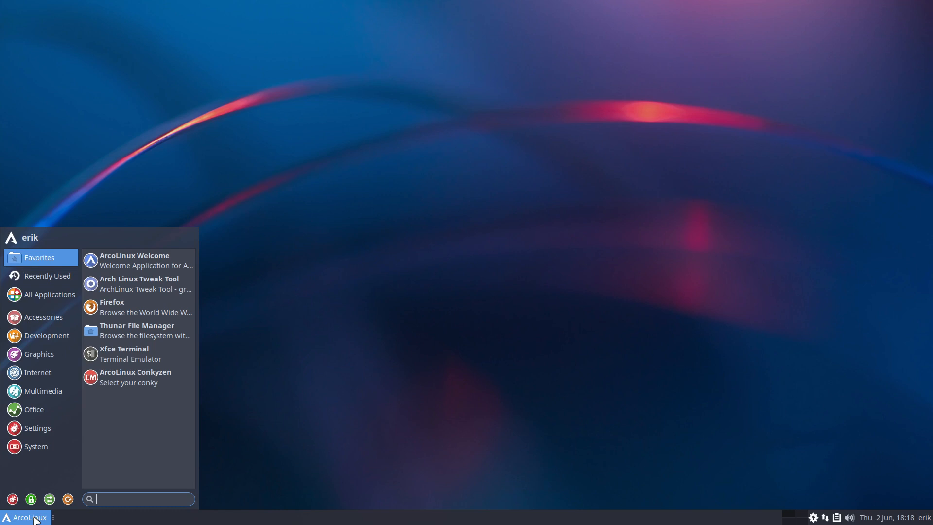
type("ar")
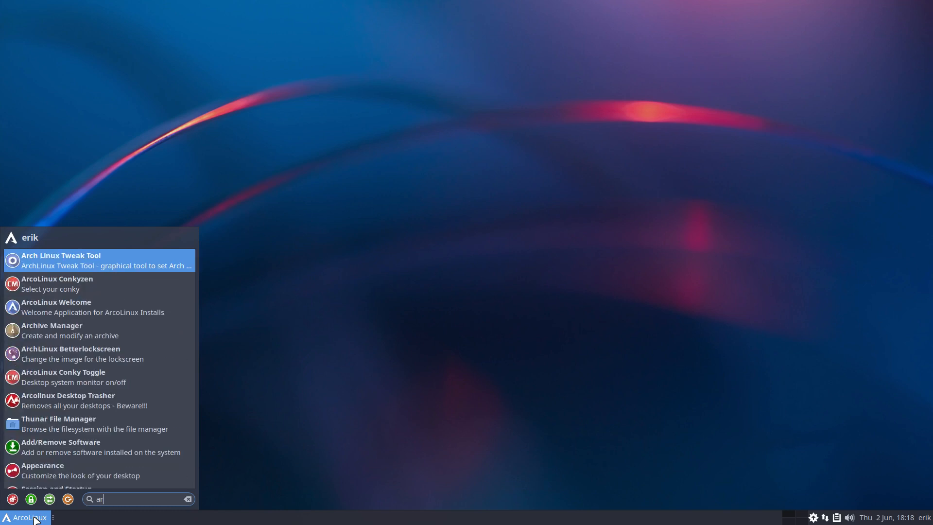
key("Return")
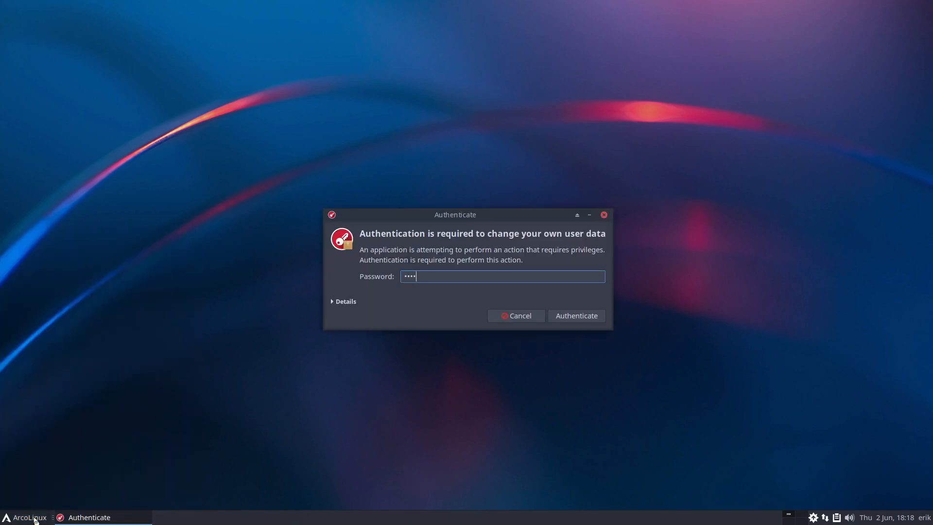
key("Return")
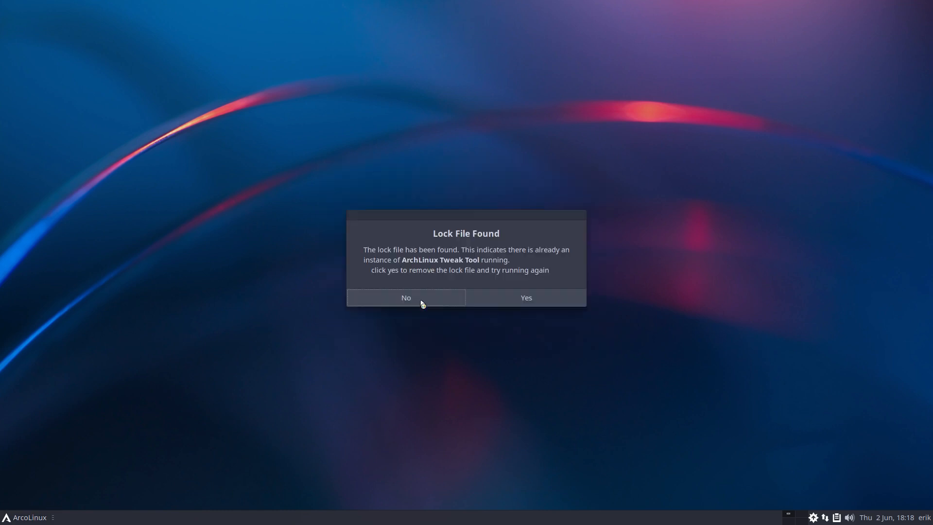
left_click(509, 300)
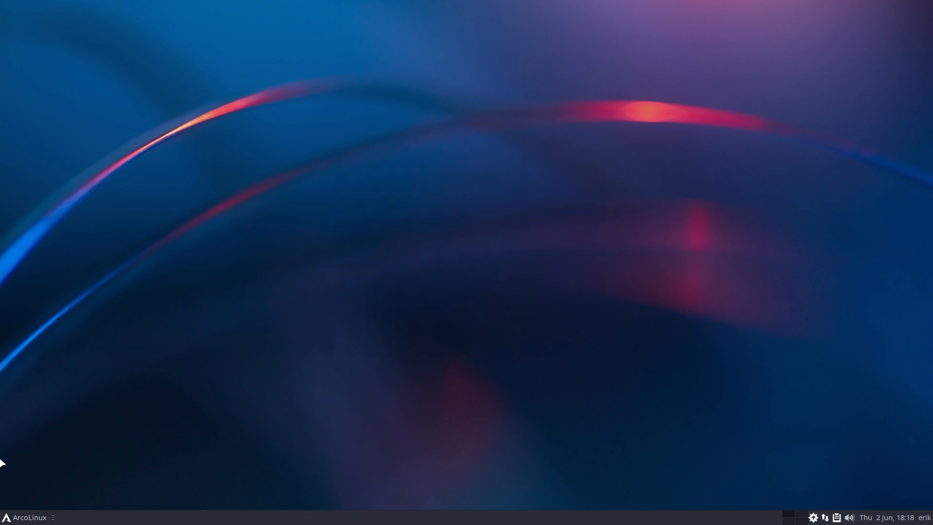
Search for and relaunch Arch Linux Tweak Tool, authenticating with the account password
left_click(19, 517)
type("arc")
left_click(83, 265)
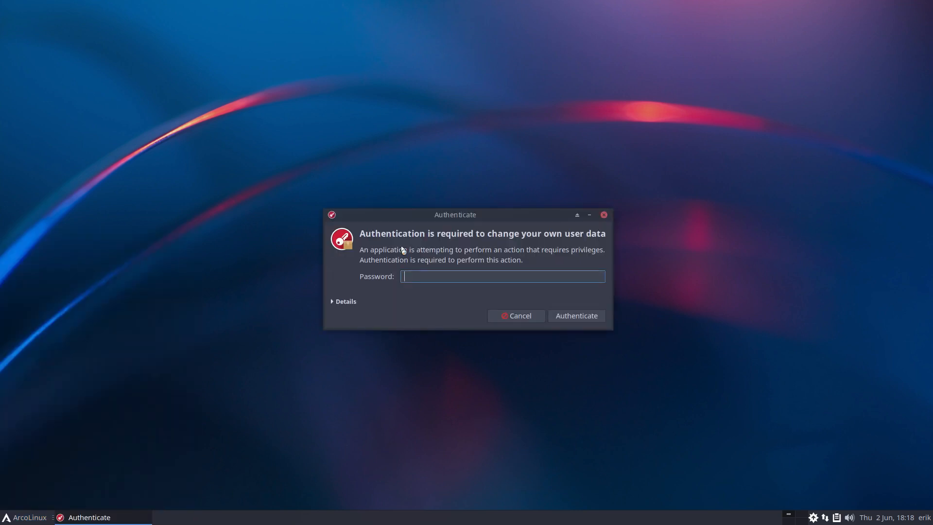
type("•••••")
key("Return")
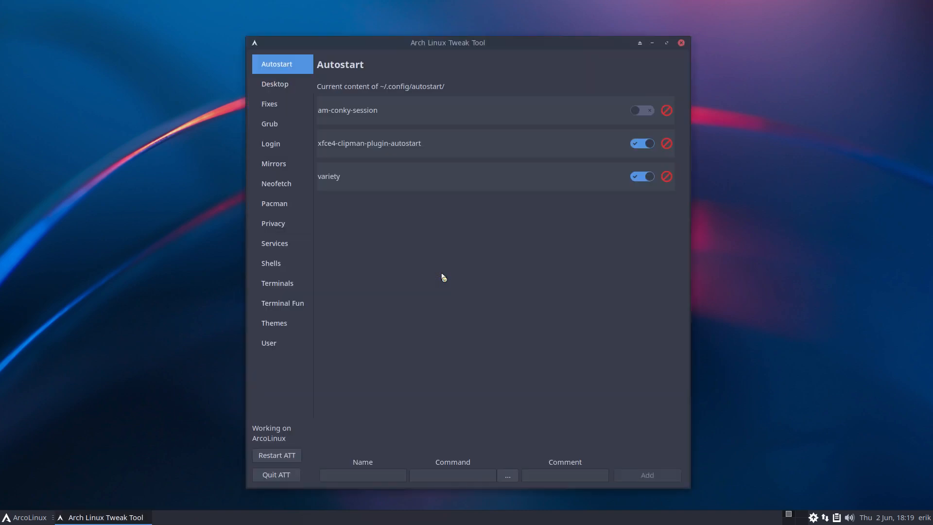
Apply the ATT lightdm-gtk-greeter config in the Lightdm login settings and close the tweak tool
left_click(280, 90)
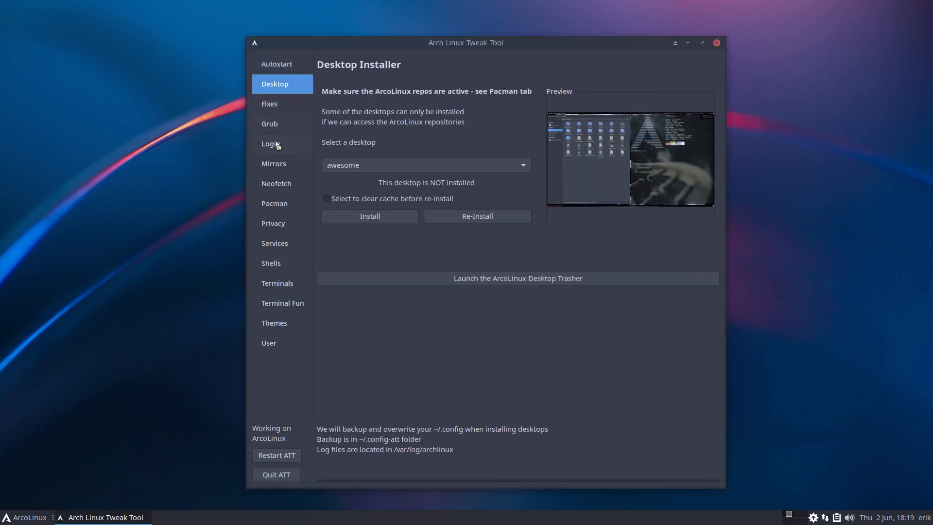
left_click(278, 146)
left_click(618, 88)
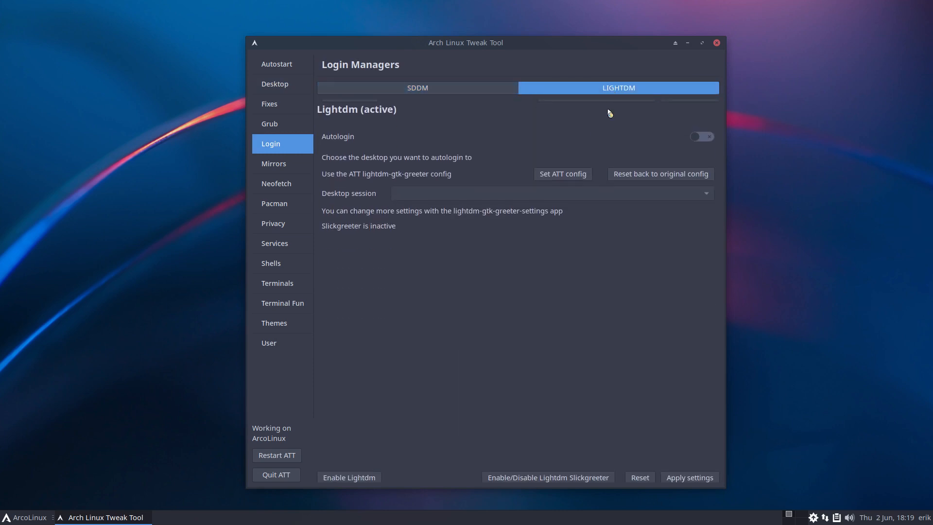
left_click(583, 173)
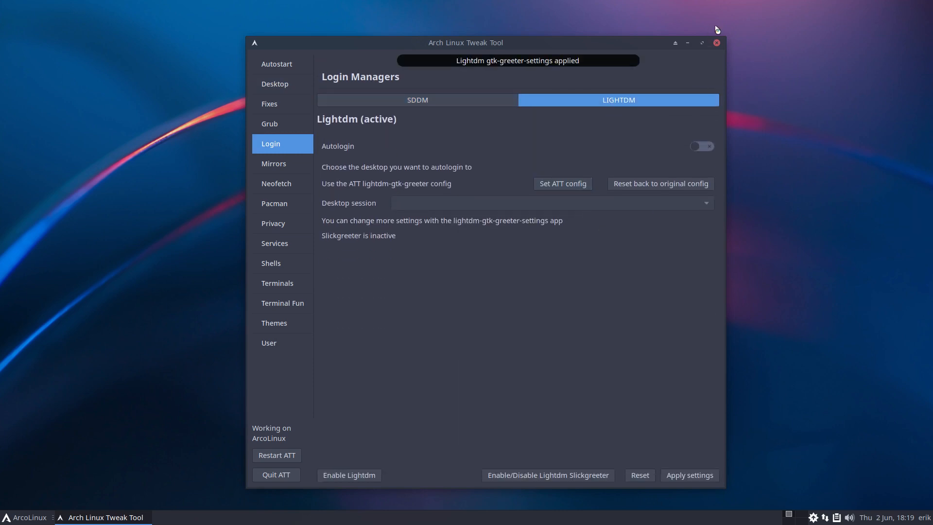
left_click(717, 43)
Search for lightdm and launch the LightDM GTK+ Greeter settings, authenticating with the account password
left_click(40, 519)
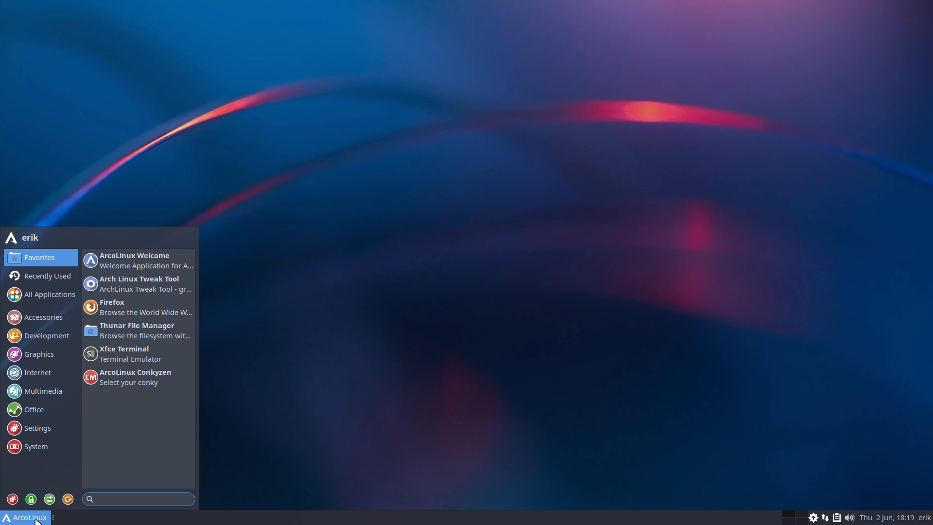
type("lightdm")
key("Return")
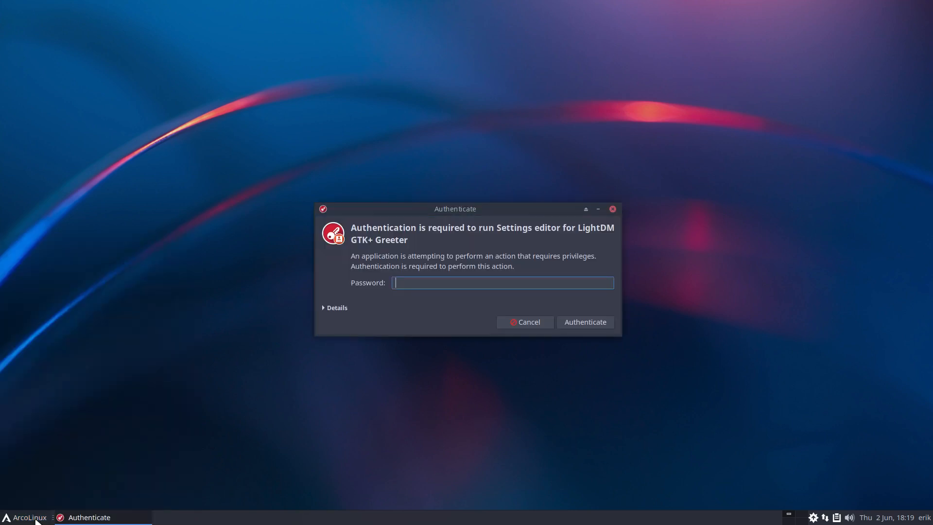
type("••••")
key("Return")
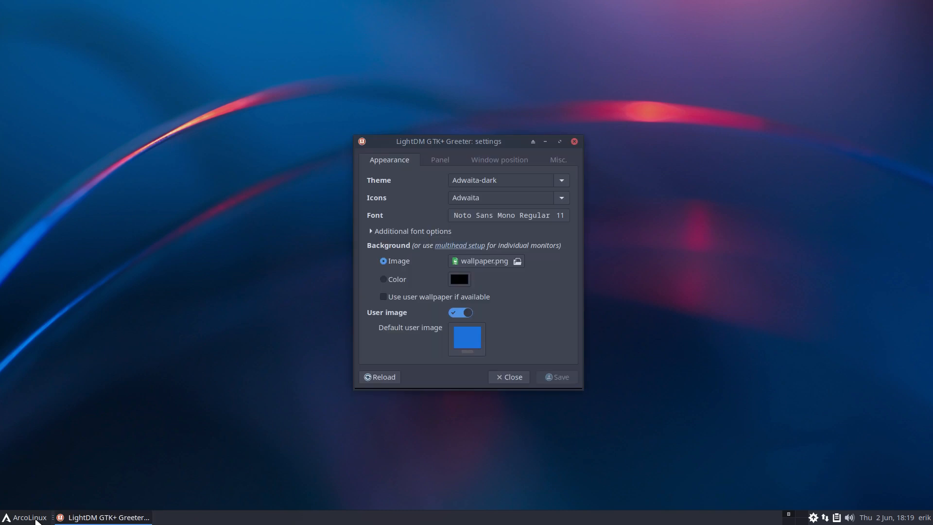
Set the greeter's background image to koi-fishes-1920x1080.png from /usr/share/backgrounds/arcolinux
left_click(495, 262)
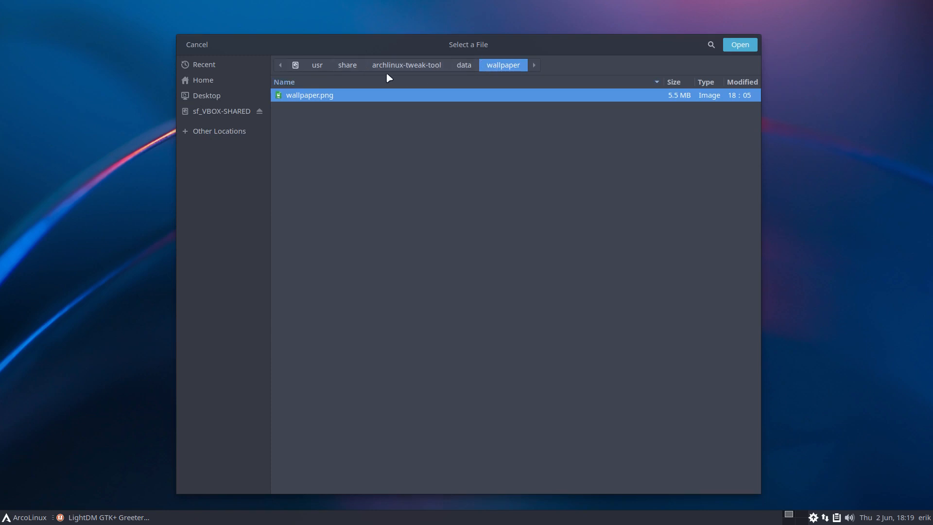
left_click(346, 65)
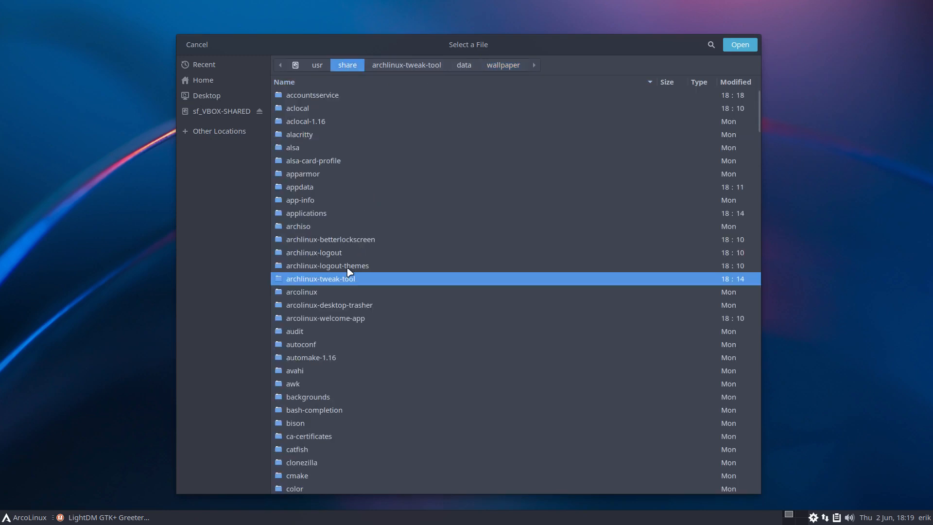
scroll(348, 271, "down", 4)
double_click(319, 227)
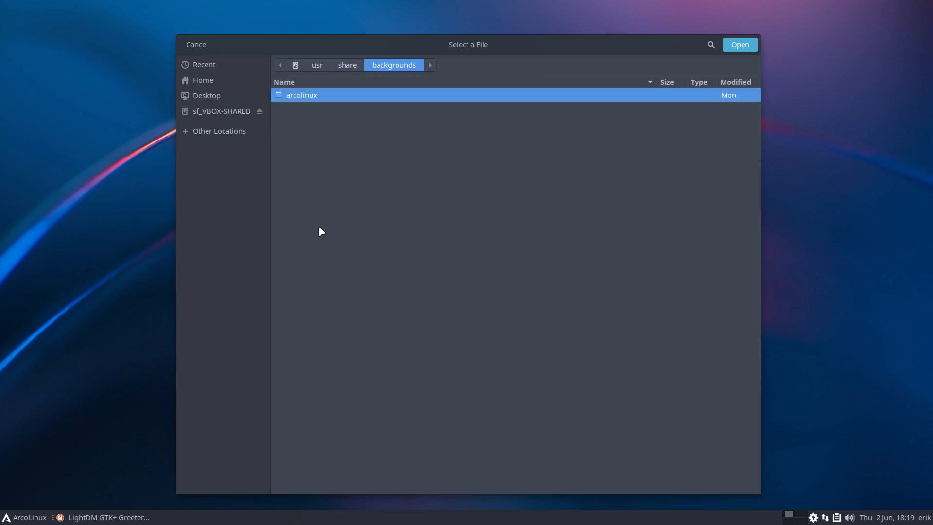
double_click(332, 98)
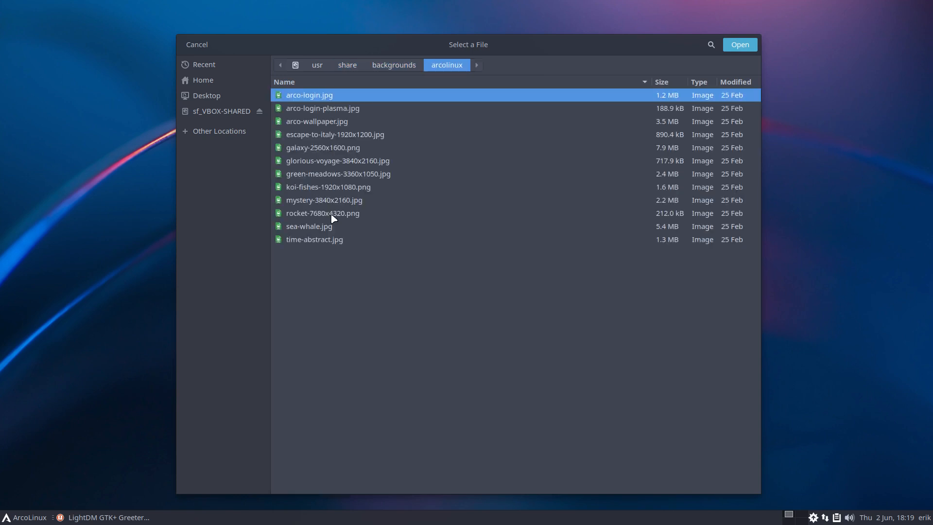
left_click(317, 191)
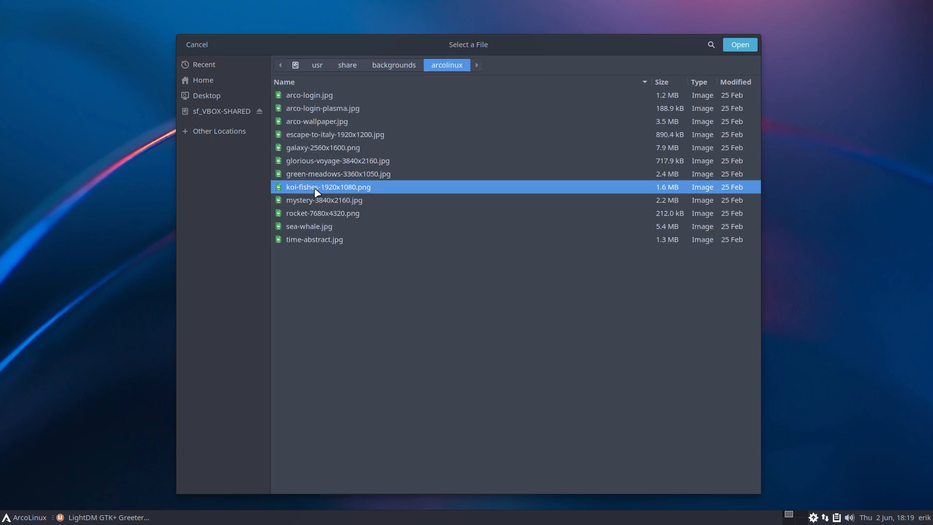
left_click(740, 44)
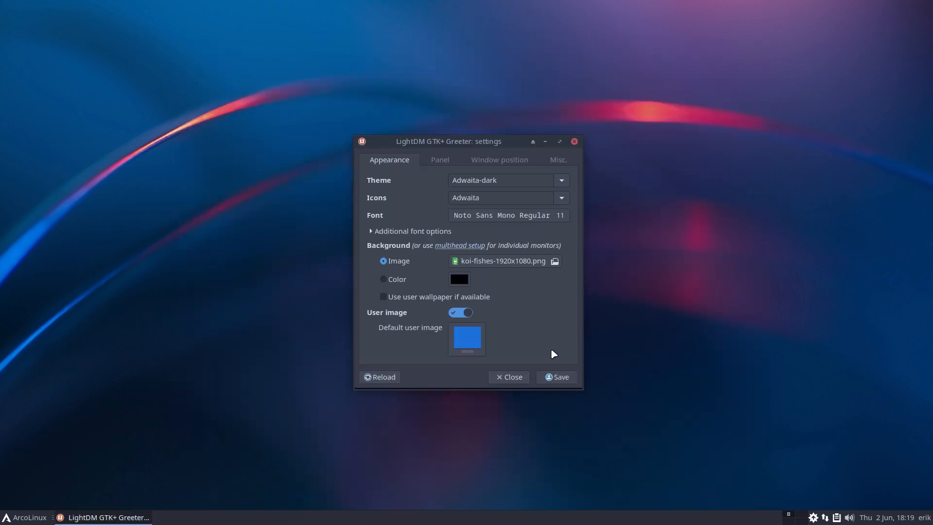
Set the default user image to the icon named archlinux and save the greeter settings
left_click(470, 341)
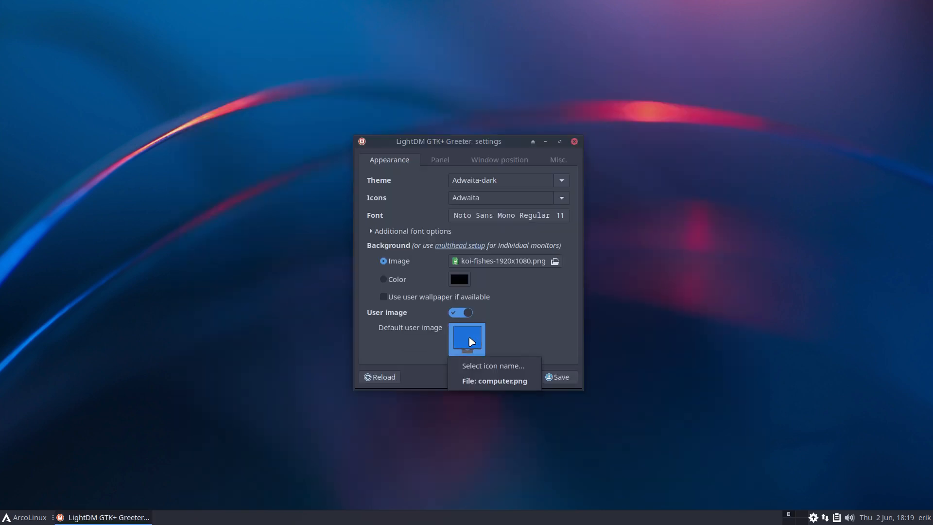
left_click(506, 366)
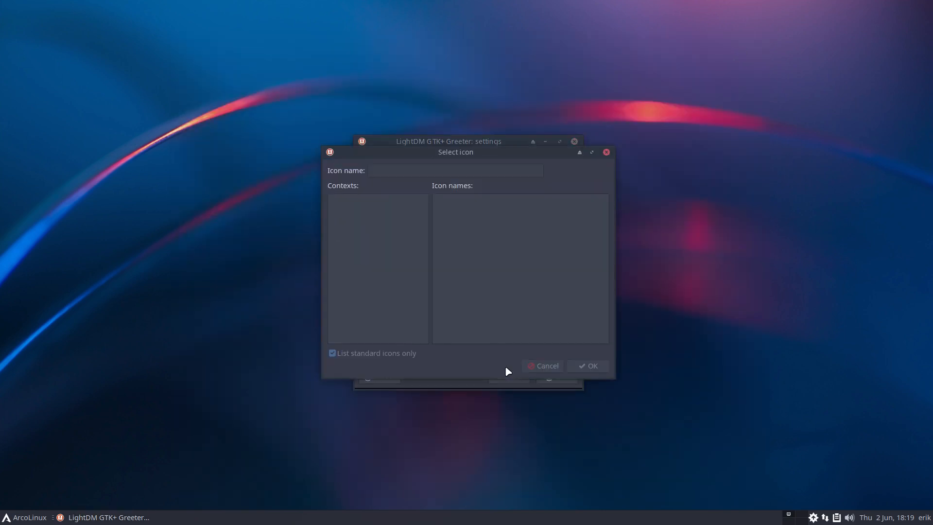
left_click(419, 171)
type("arch")
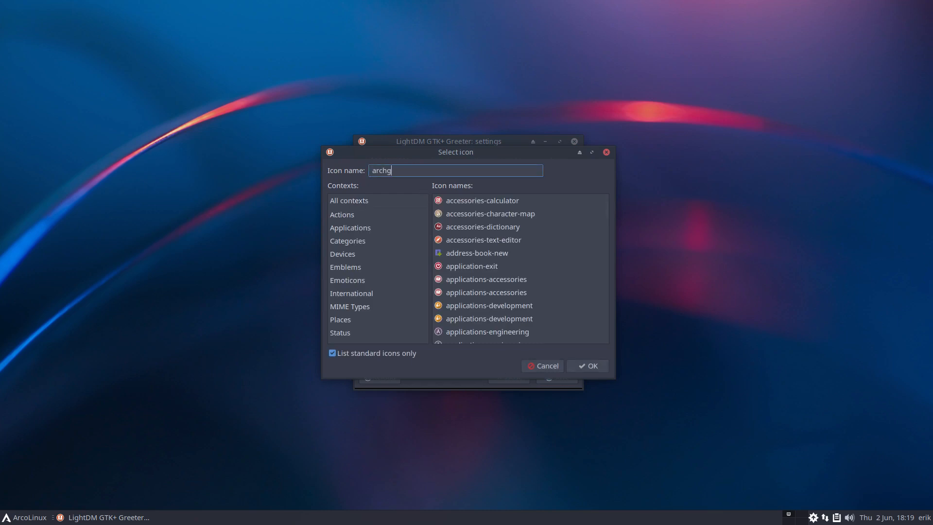
type("linux")
left_click(379, 253)
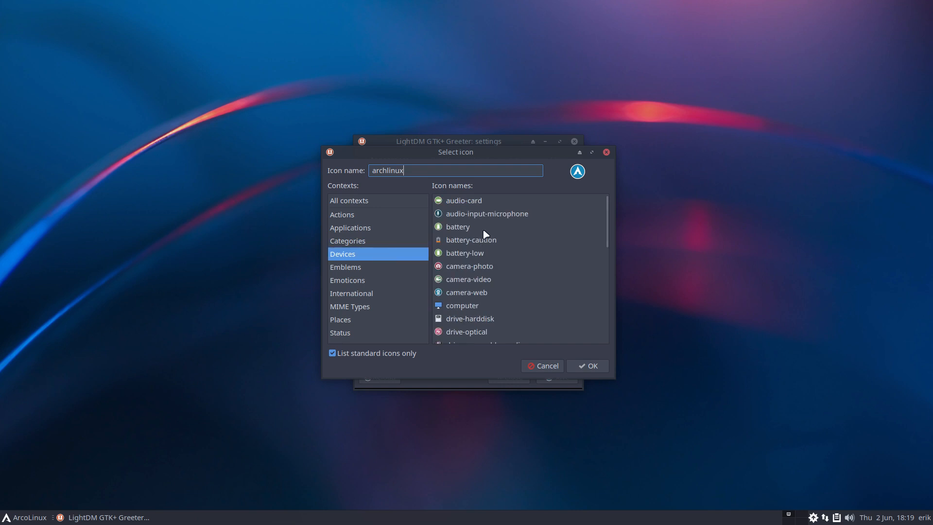
left_click(590, 366)
left_click(559, 381)
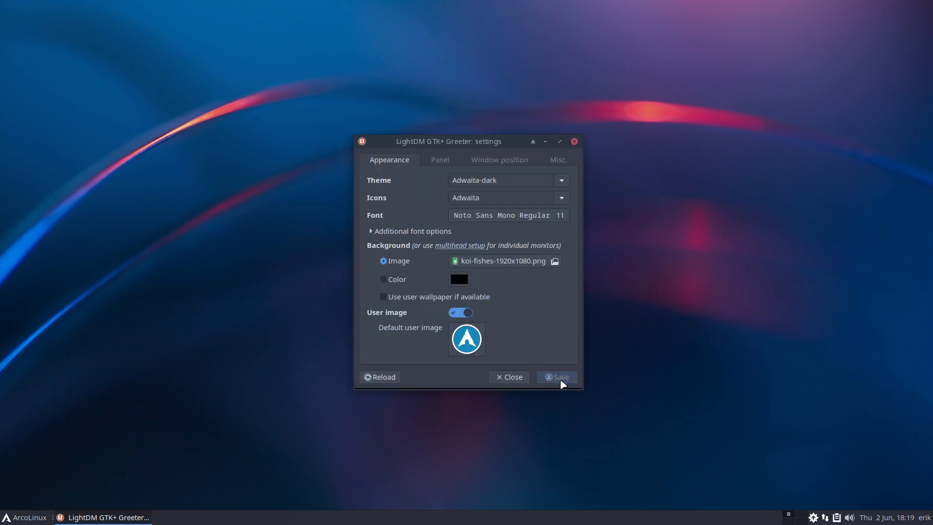
Set the greeter's Noto Sans Mono Regular font to size 12
left_click(561, 213)
left_click(558, 365)
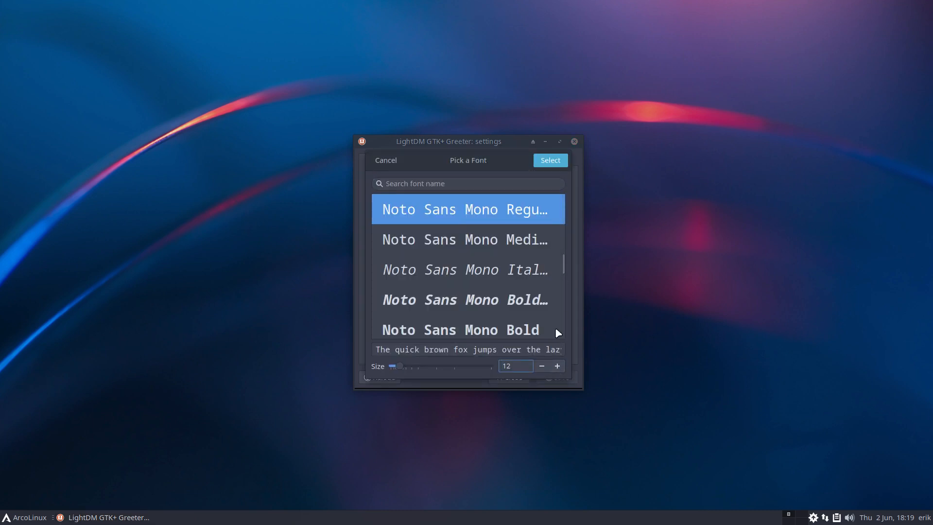
left_click(553, 159)
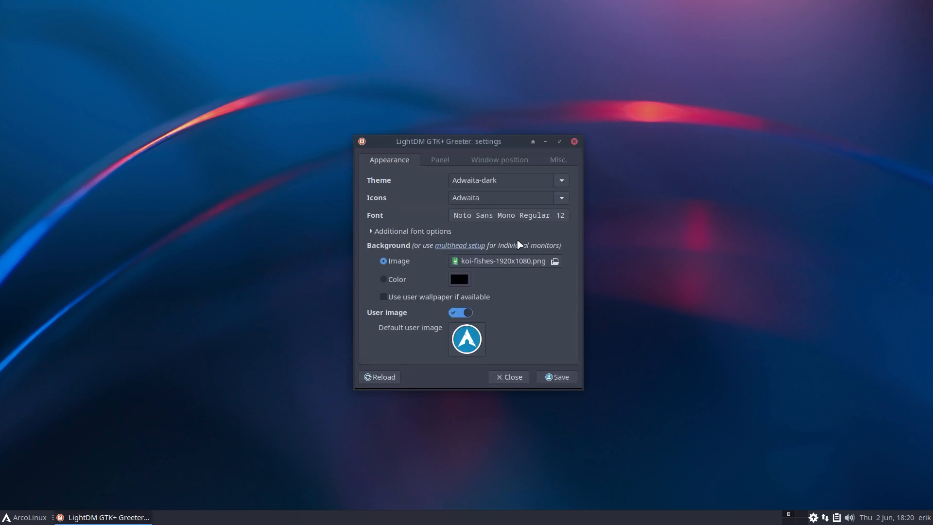
Anchor the login window at its middle-left base point and set its horizontal position to 5 %
left_click(439, 161)
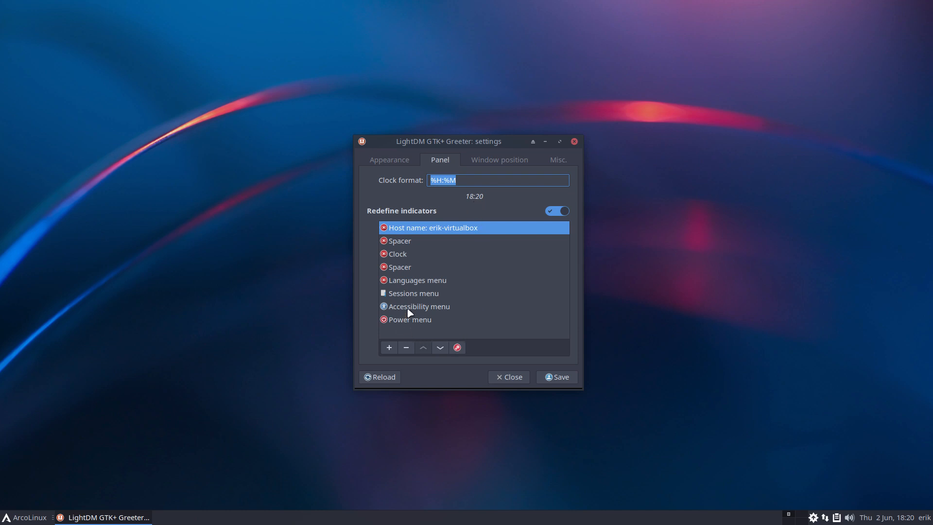
left_click(491, 164)
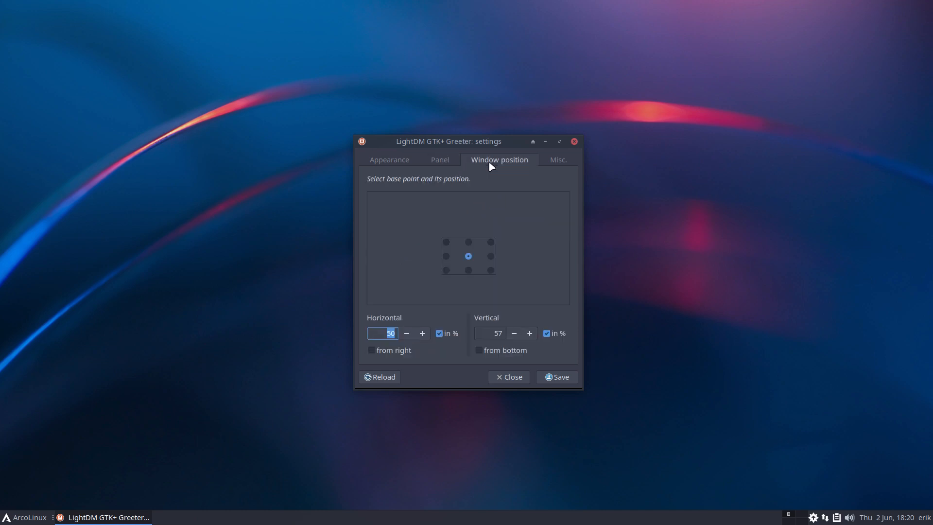
left_click(446, 257)
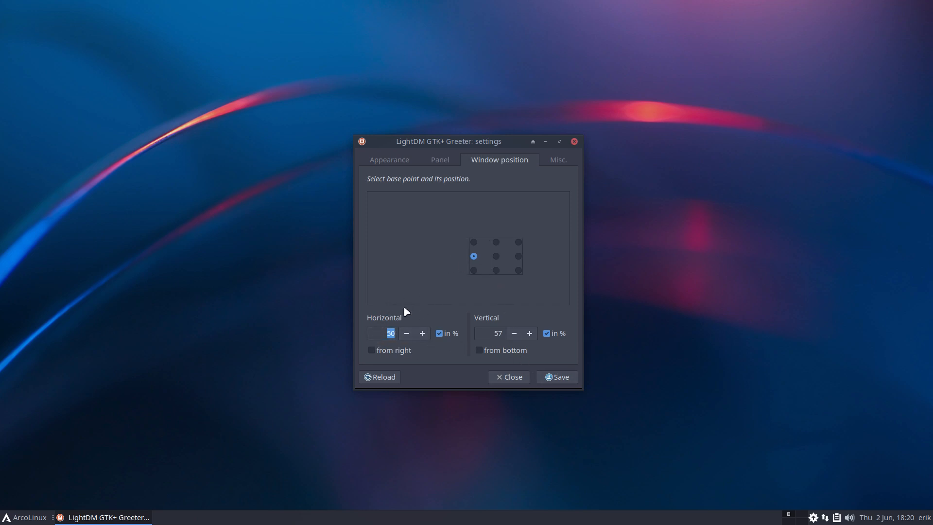
left_click(407, 333)
left_click(408, 333)
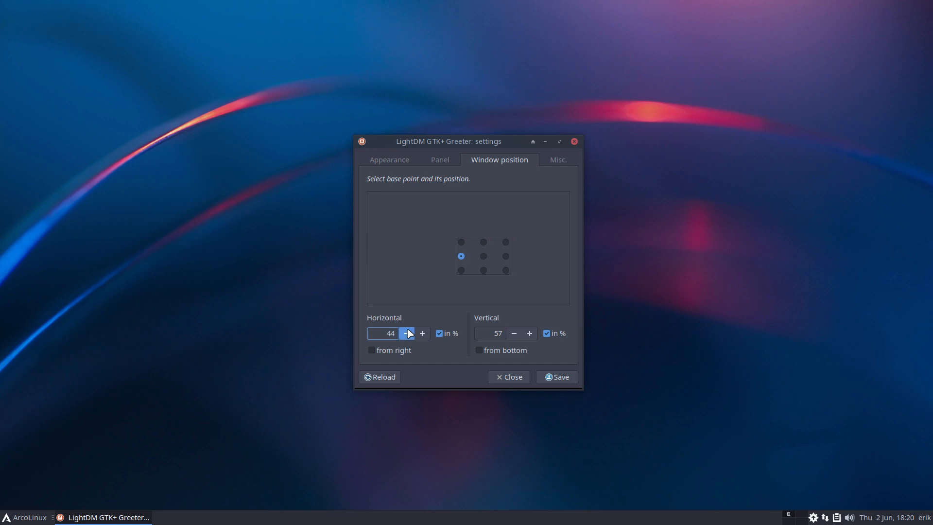
left_click(409, 333)
left_click(409, 334)
left_click(408, 333)
left_click(408, 334)
left_click(408, 334)
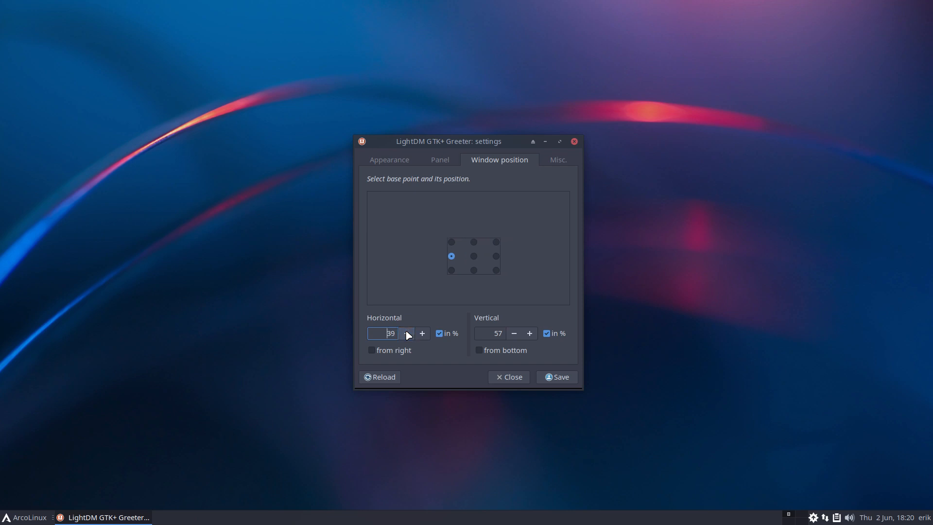
left_click(408, 333)
left_click(408, 333)
left_click(408, 333)
left_click(408, 333)
left_click(408, 334)
left_click(408, 334)
left_click(408, 333)
left_click(409, 333)
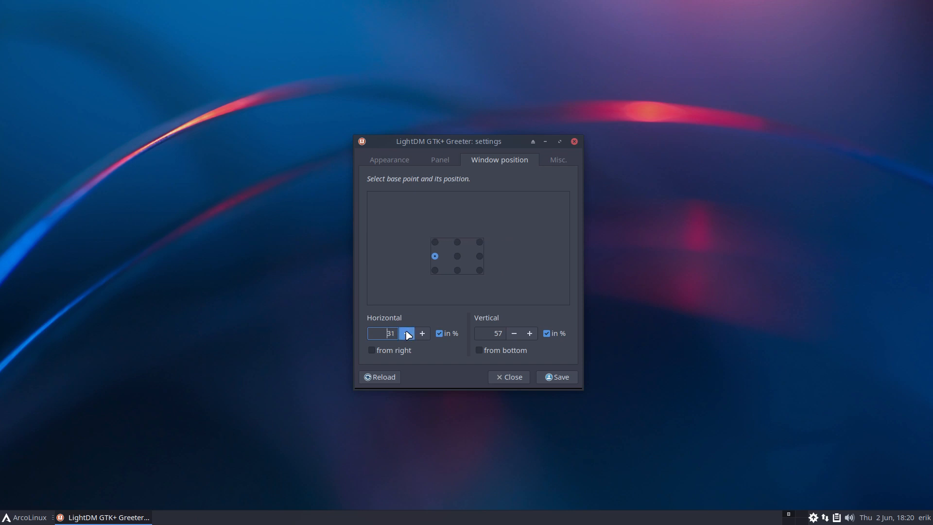
left_click_drag(408, 334, 408, 334)
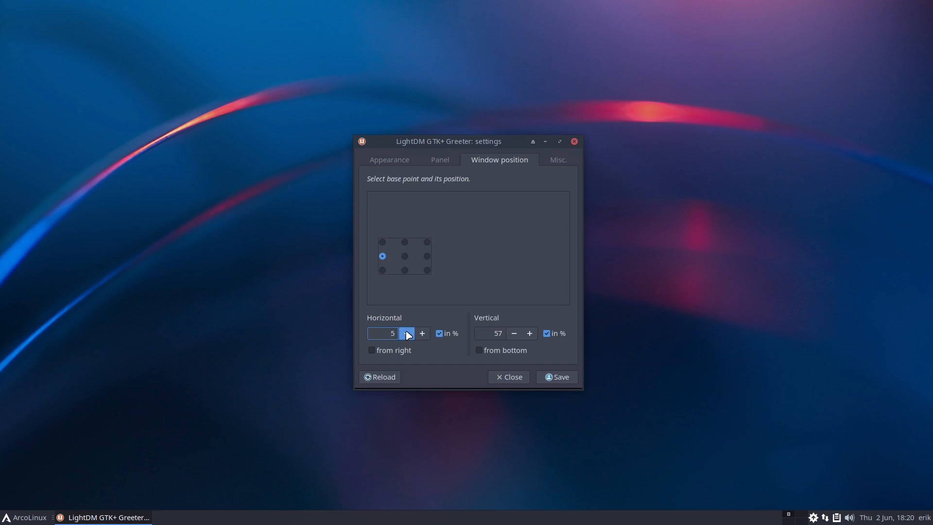
Move the login window up by reducing its vertical position to slightly below 52 %
left_click(515, 334)
left_click(515, 335)
left_click(515, 335)
left_click(515, 335)
left_click(516, 337)
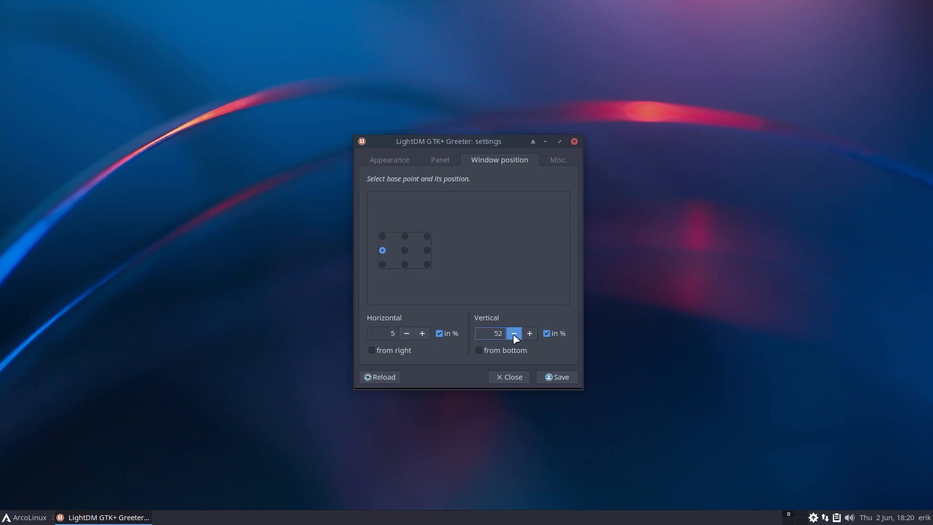
left_click(516, 337)
left_click(516, 337)
left_click(516, 336)
View the miscellaneous greeter options, save the greeter settings and close the settings window
left_click(555, 160)
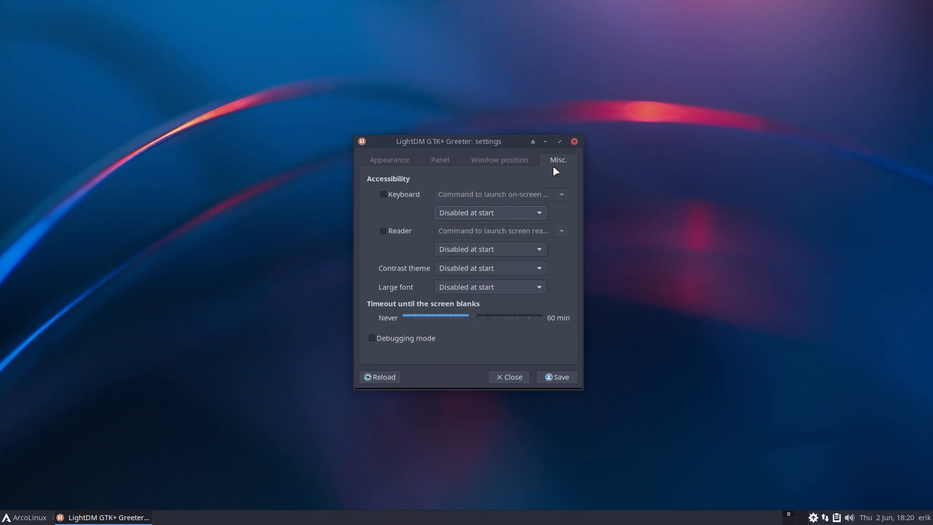
left_click(559, 378)
left_click(574, 142)
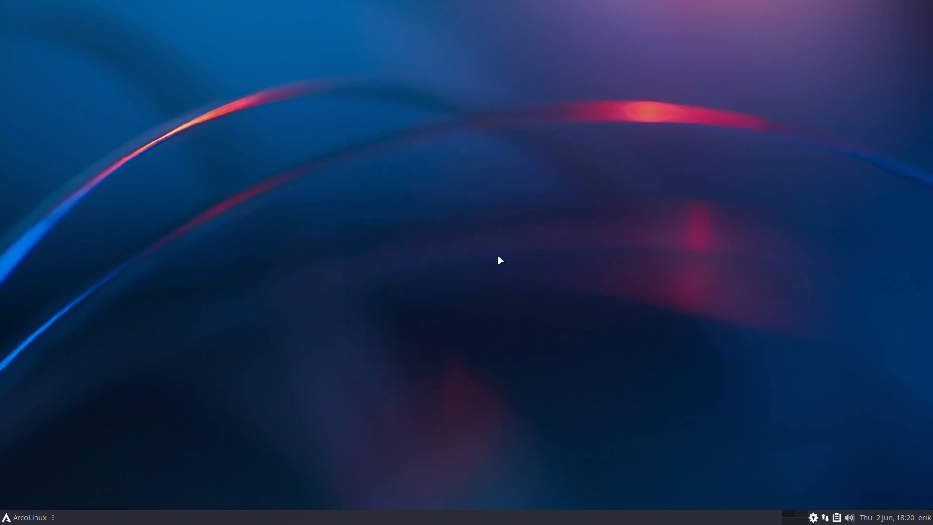
Log out of the desktop session and log back in through the customised greeter with the account password
left_click(24, 517)
left_click(68, 500)
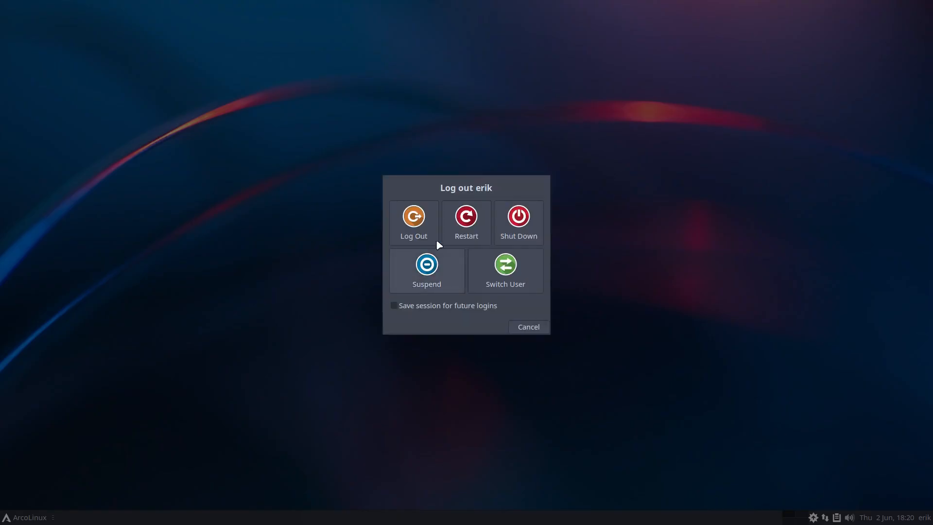
left_click(422, 218)
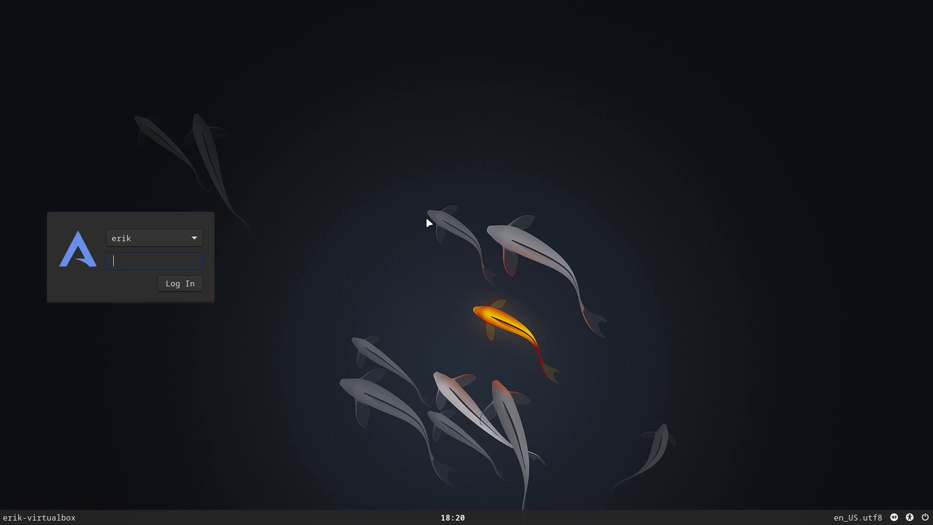
type("•••")
key("Return")
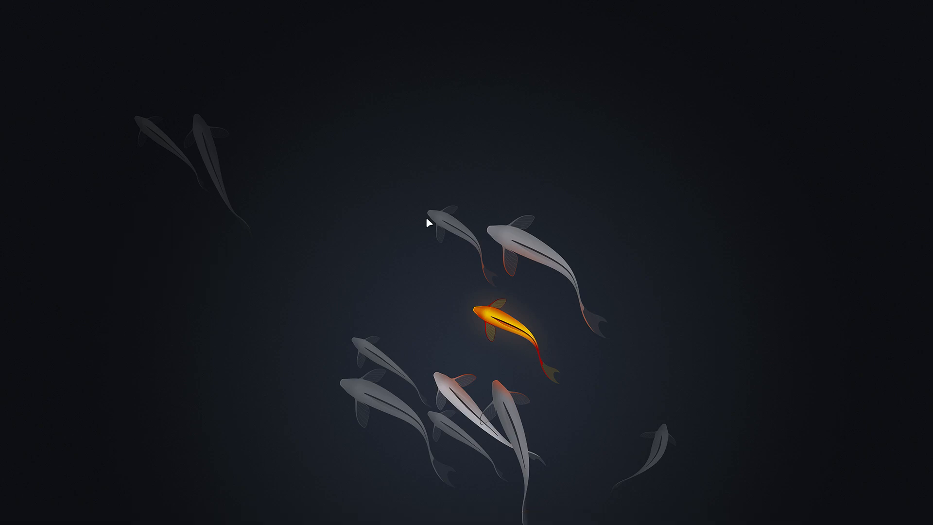